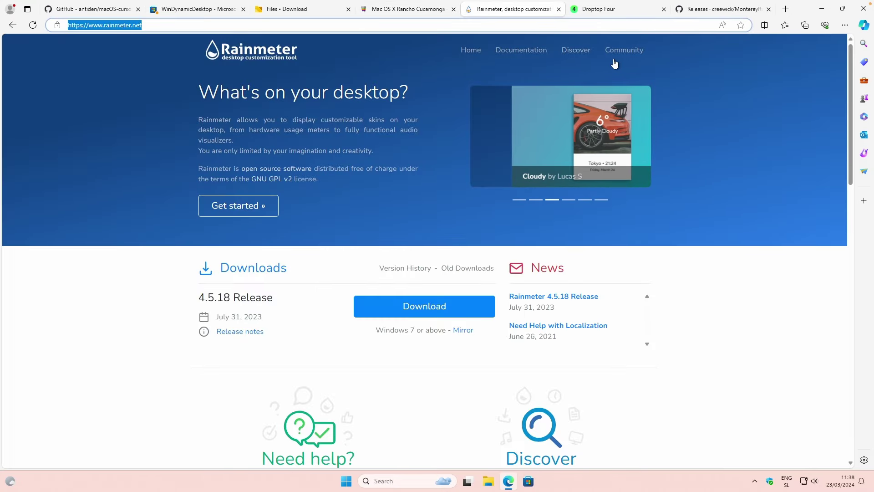
Download the zip source code of the latest macOS Cursors Megapack for Windows release from the antiden GitHub repository.
left_click(620, 13)
left_click(708, 12)
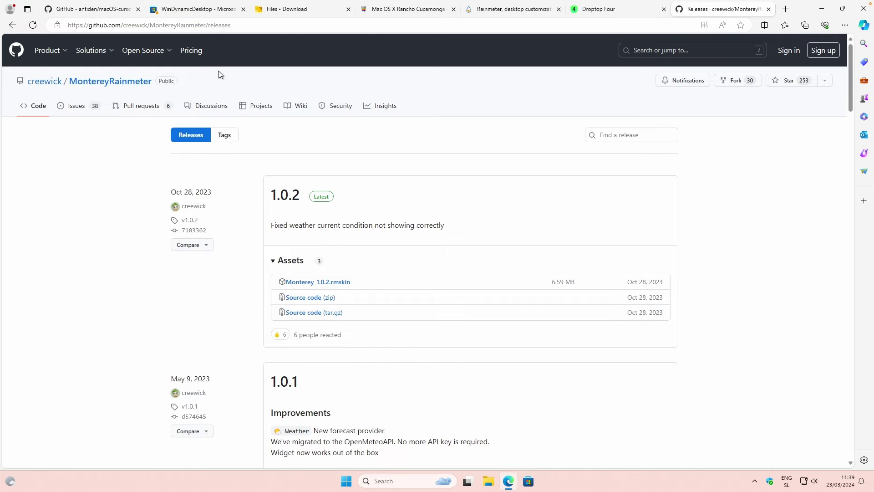
left_click(102, 16)
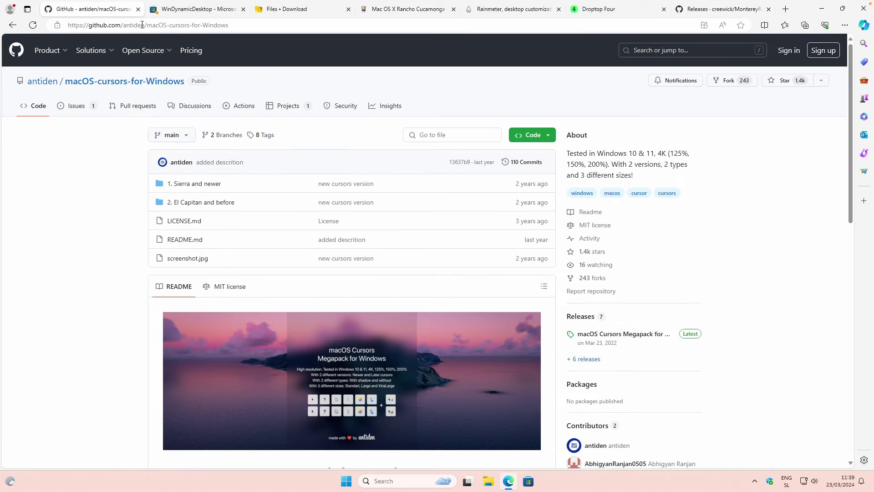
scroll(455, 123, "down", 6)
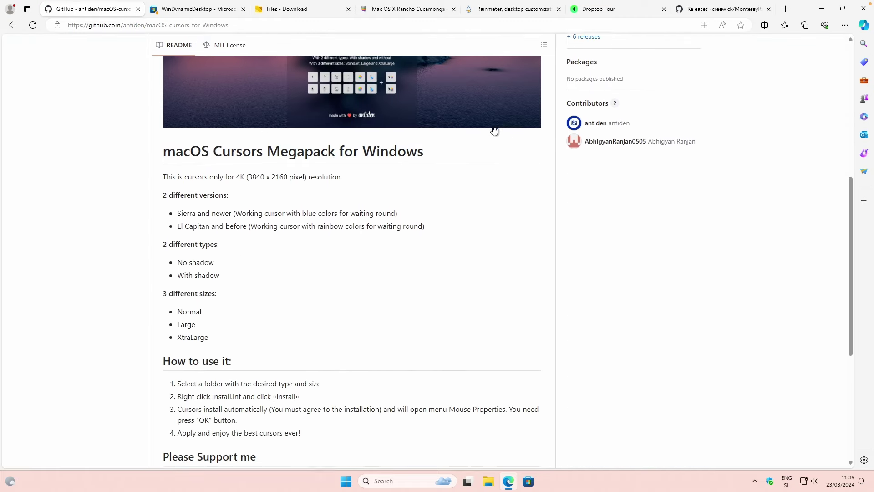
scroll(547, 130, "up", 6)
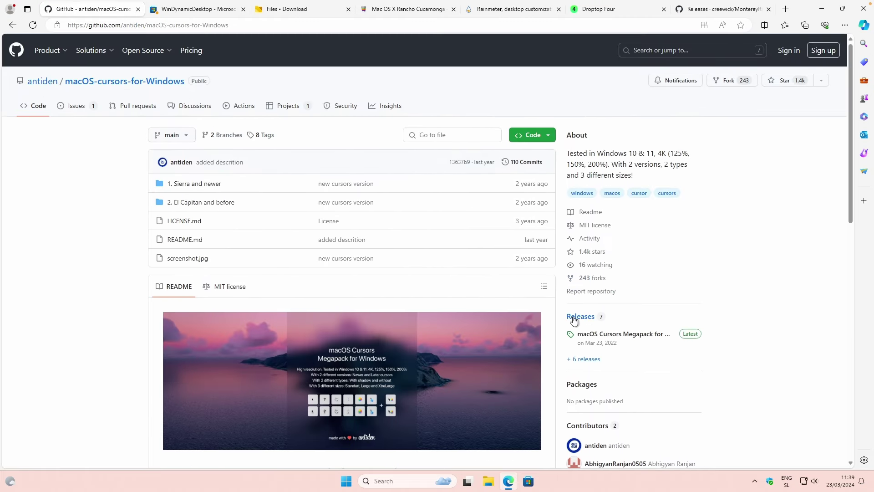
left_click(577, 318)
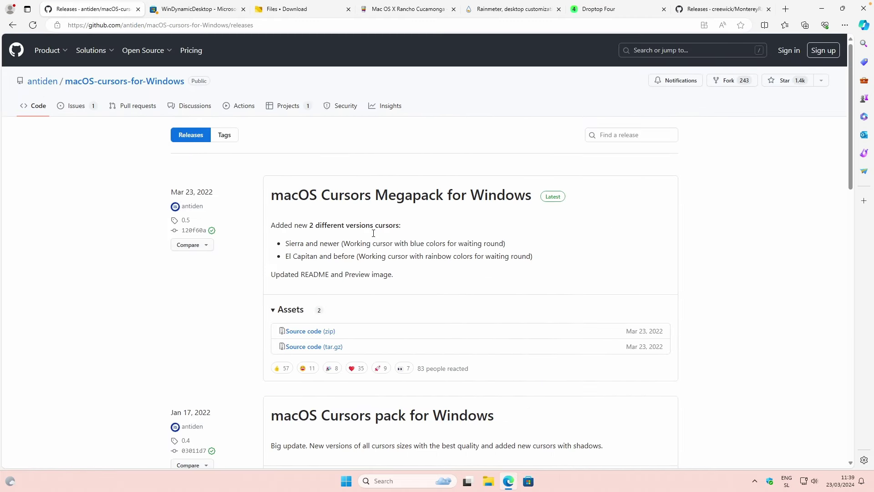
left_click(316, 334)
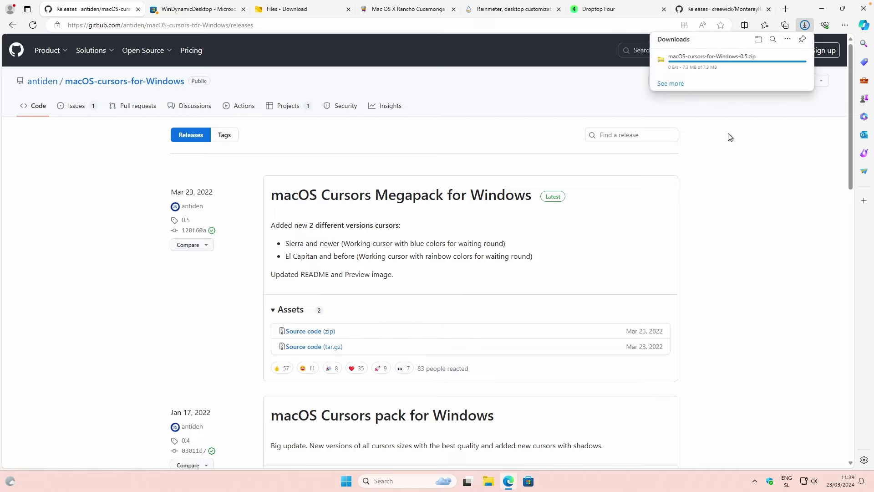
mouse_move(730, 64)
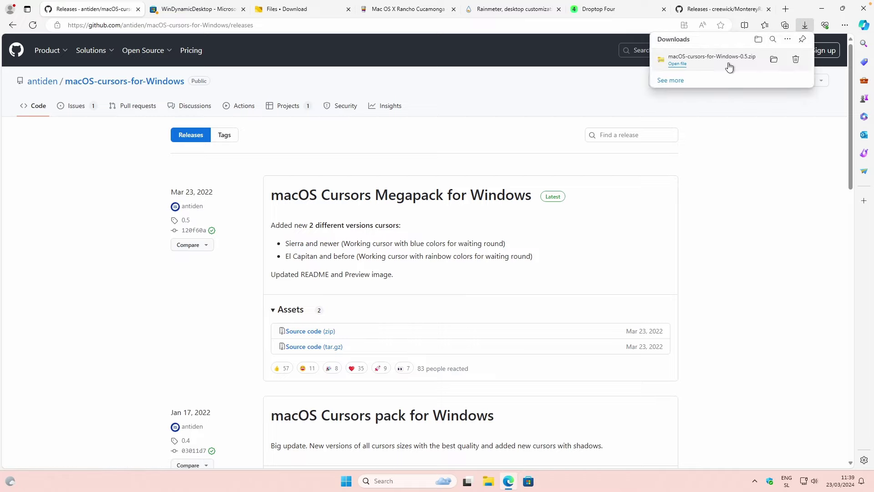
Show the downloaded macOS-cursors-for-Windows-0.5 archive in its folder and extract it to the suggested destination.
left_click(772, 62)
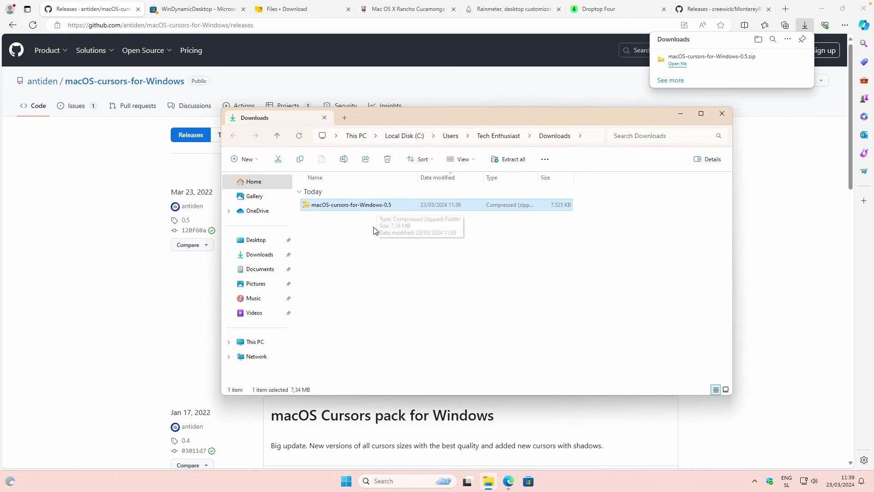
left_click(386, 210, "ctrl")
left_click(378, 205)
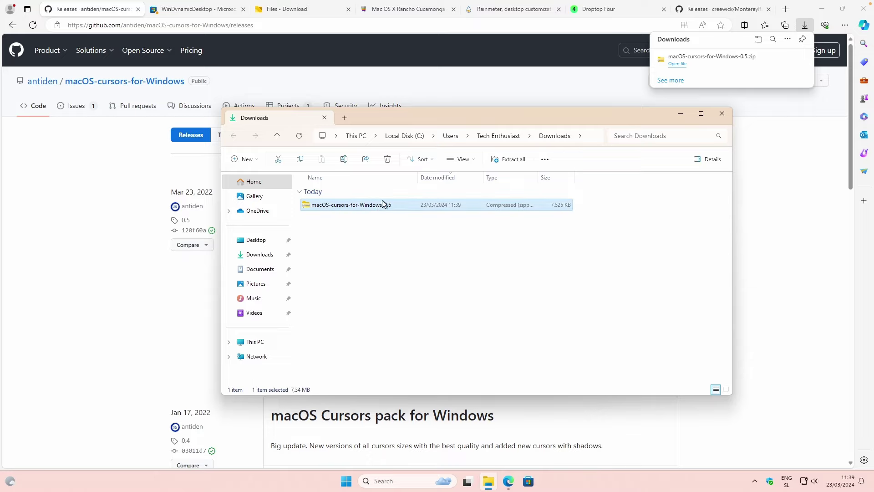
left_click(506, 159)
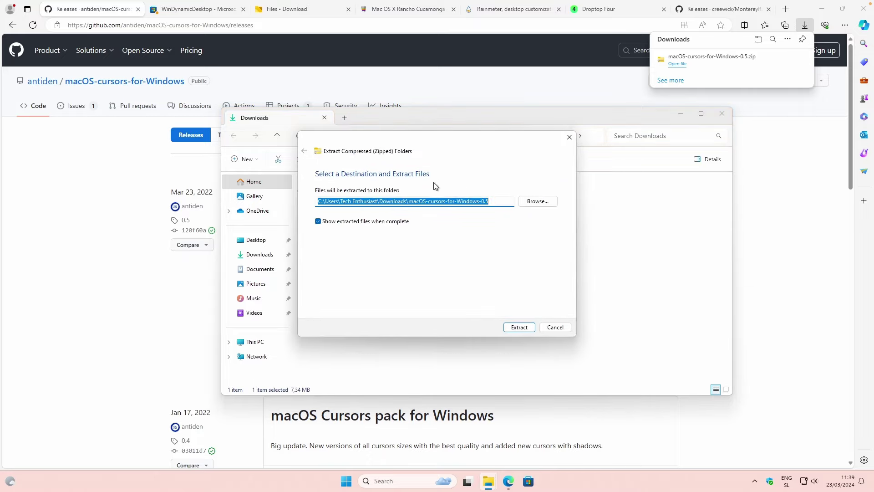
left_click(517, 329)
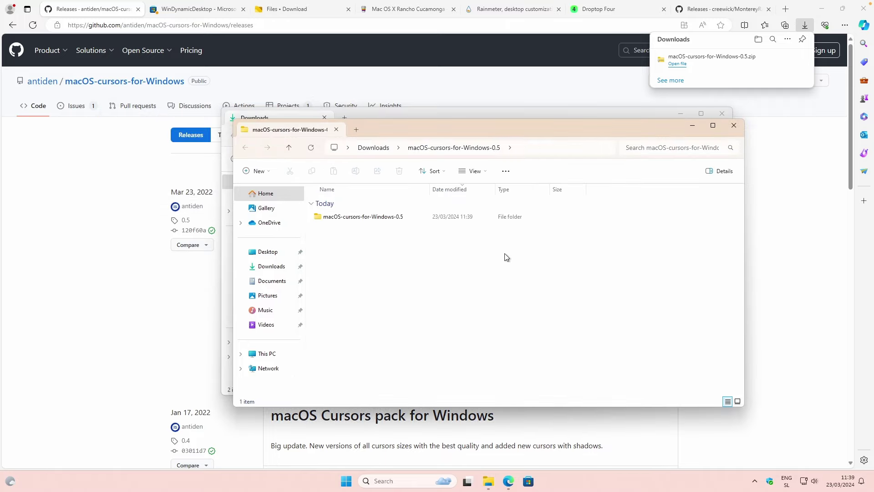
In the extracted macOS-cursors-for-Windows-0.5 folder, go to 1. Sierra and newer, 1. No Shadow, 1. Normal.
double_click(388, 218)
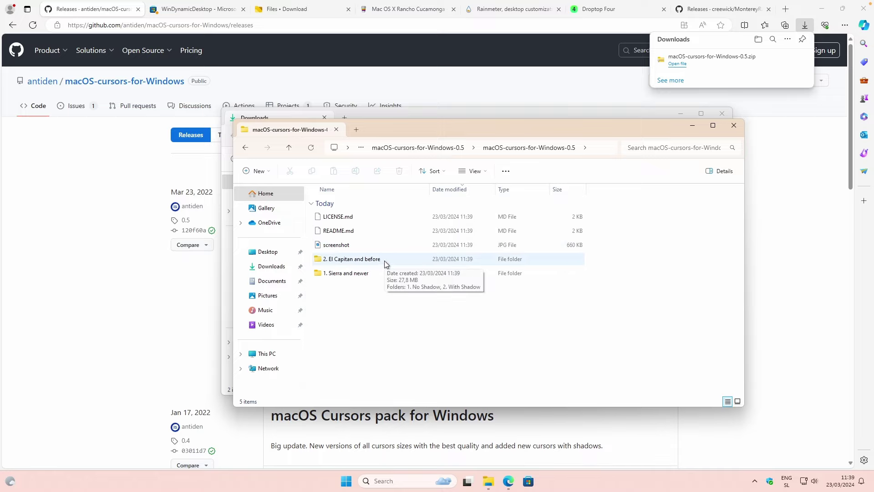
double_click(366, 276)
double_click(364, 233)
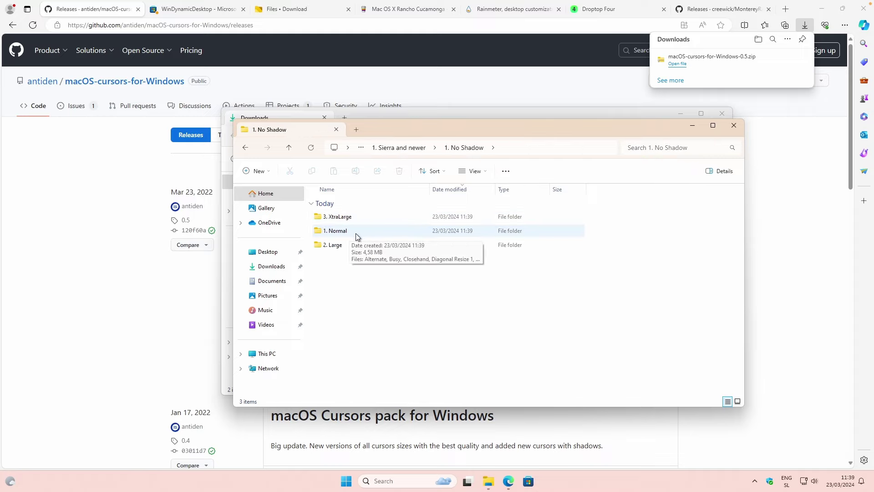
left_click(356, 233)
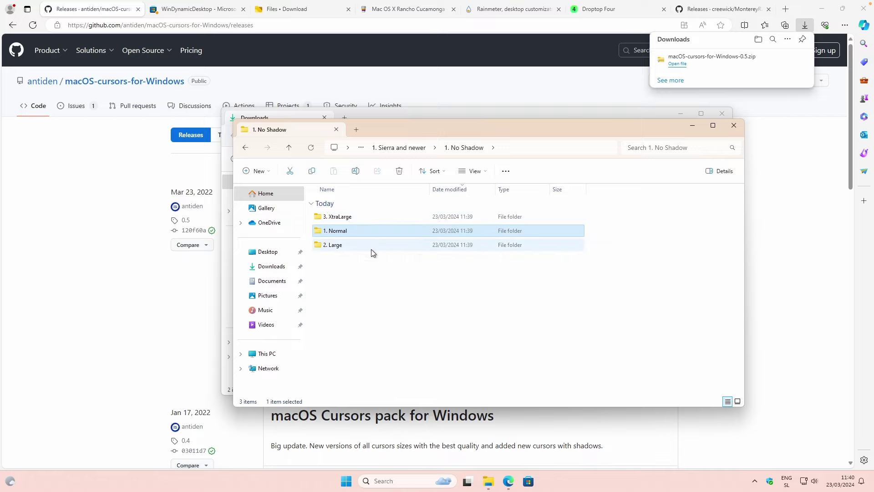
double_click(387, 233)
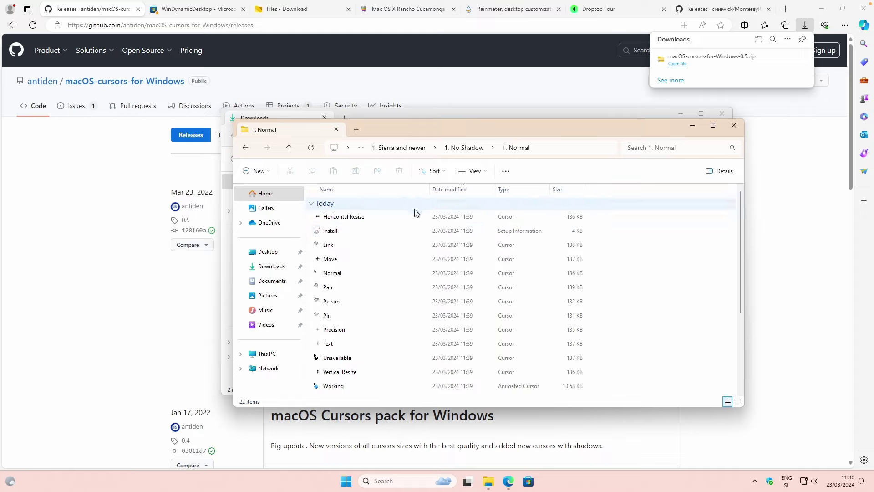
Install the normal-size cursors without shadow using the Install setup information file.
left_click(331, 233)
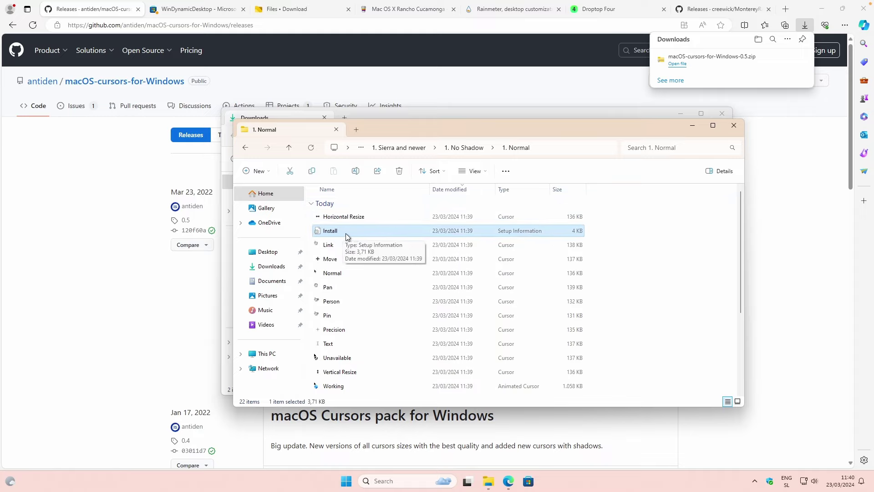
right_click(346, 233)
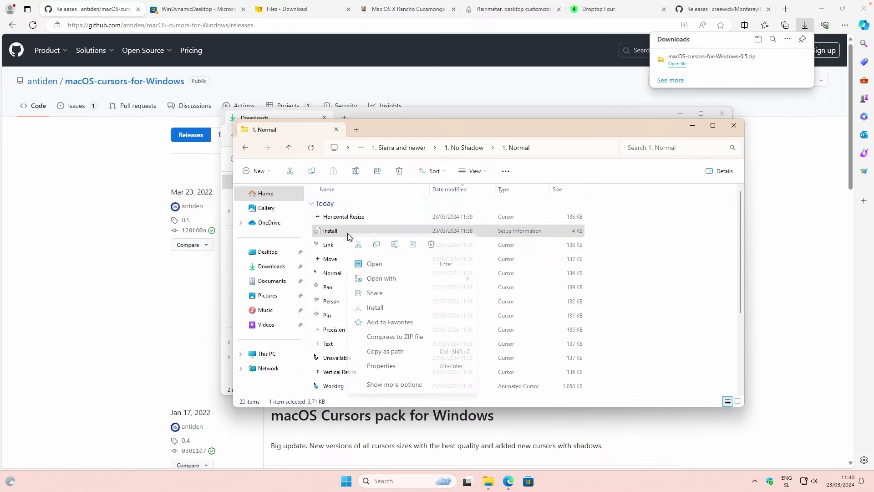
left_click(376, 307)
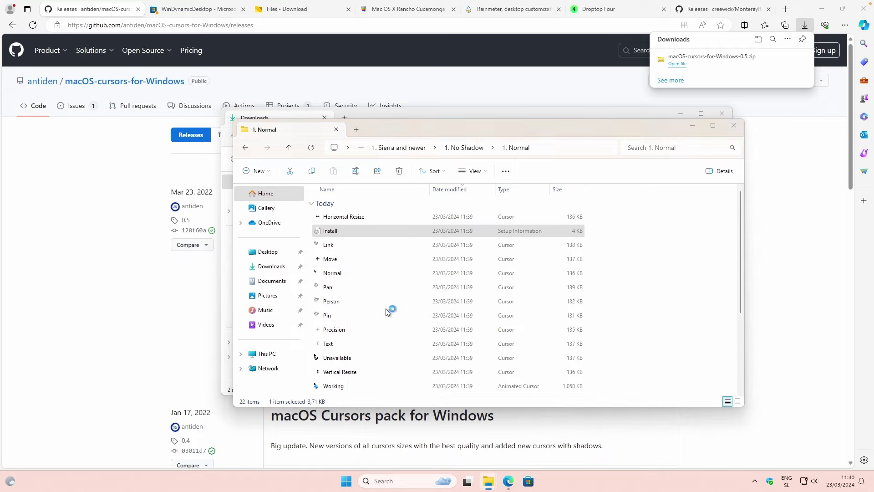
left_click(468, 249)
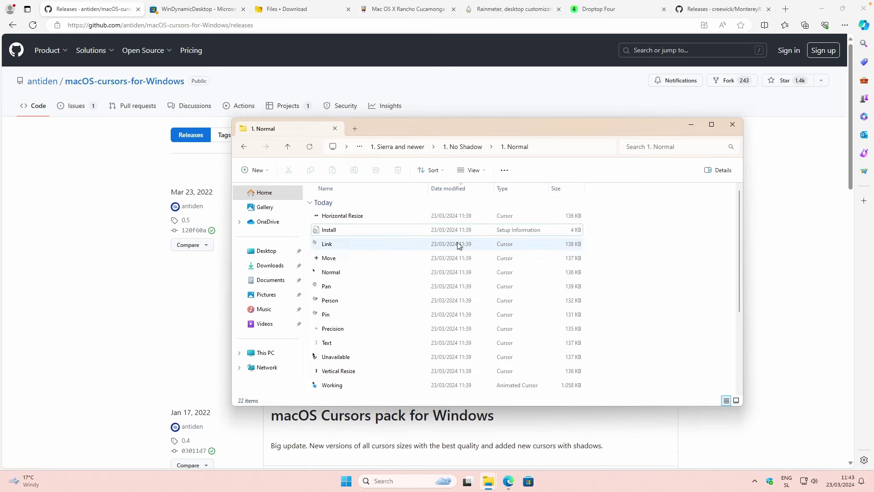
Search Windows for "mouse" and open the setting for changing the mouse pointer display or speed.
left_click(347, 482)
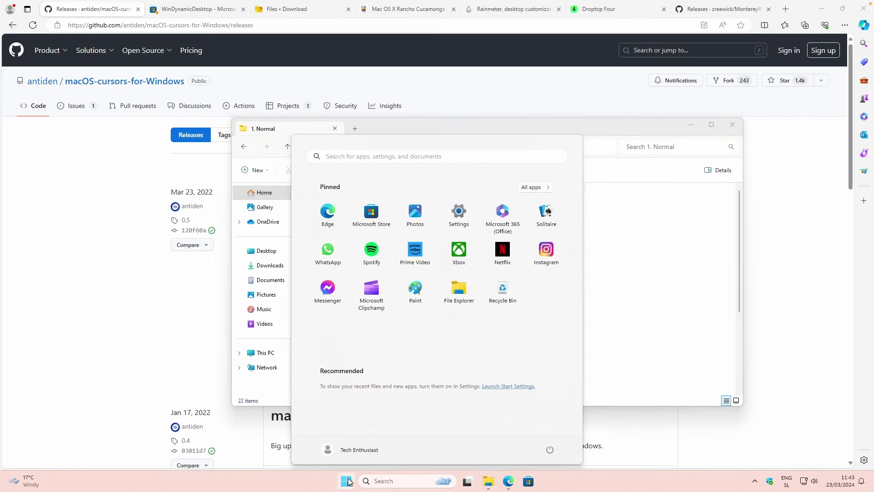
left_click(362, 158)
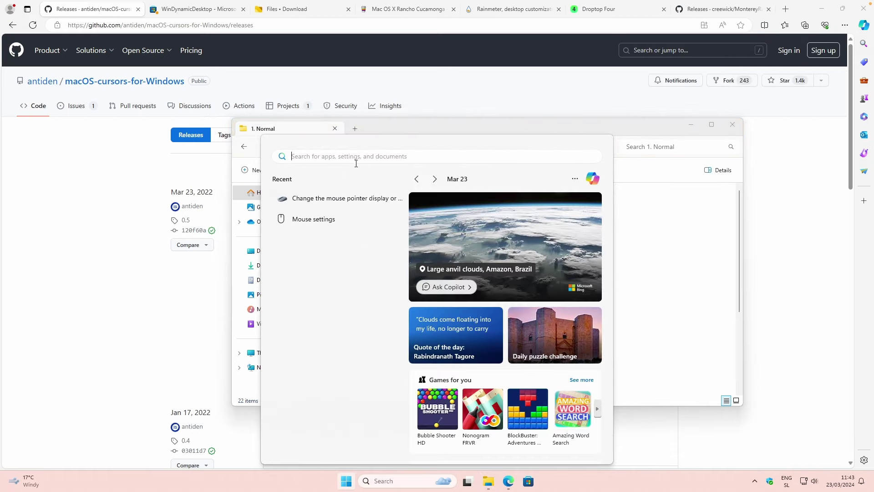
type("mouse settings")
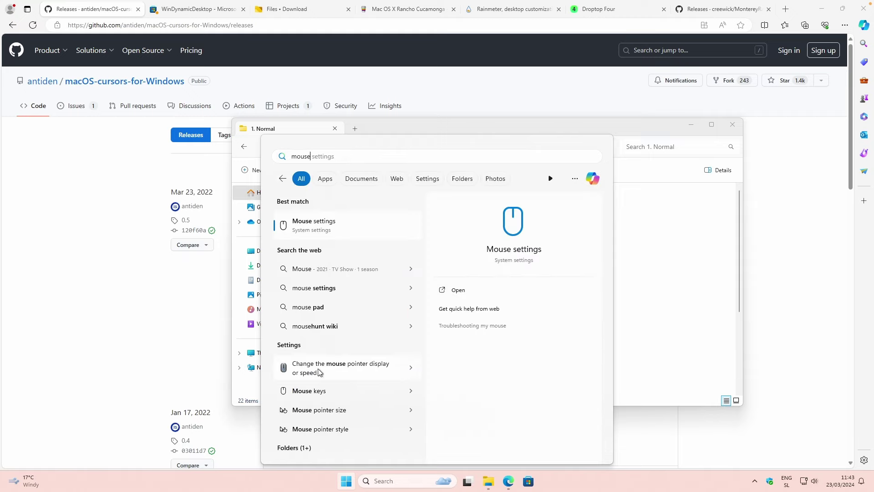
left_click(369, 371)
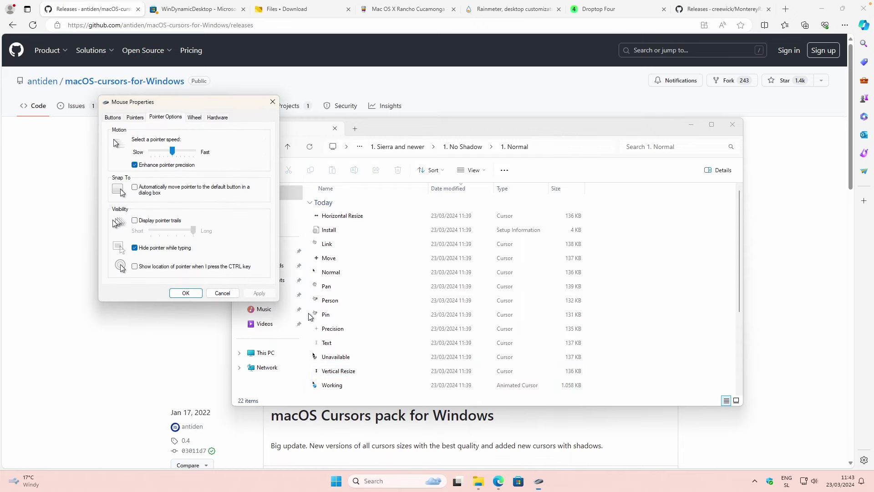
left_click_drag(178, 100, 236, 113)
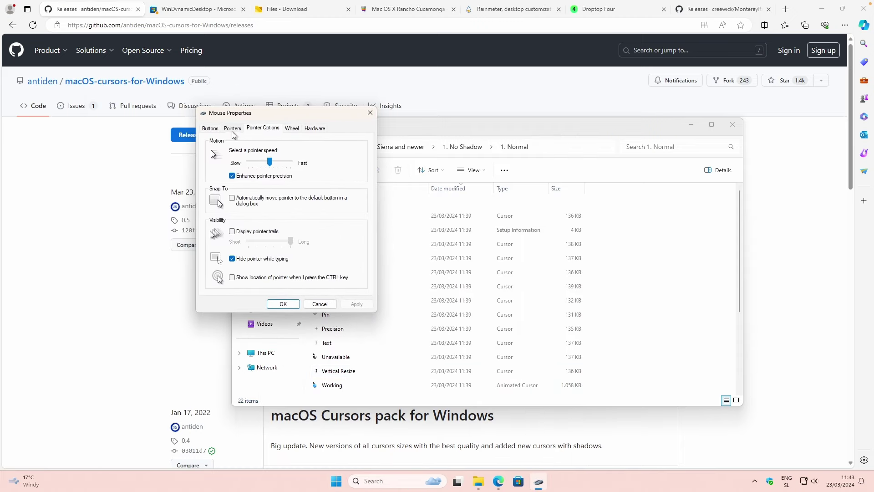
Set the mouse pointer scheme to macOS, apply it, and return to the browser.
left_click(232, 129)
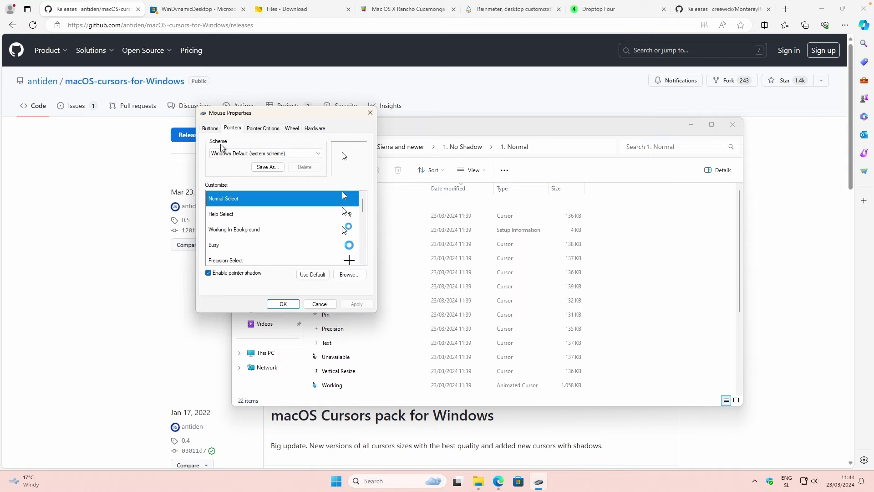
left_click(232, 154)
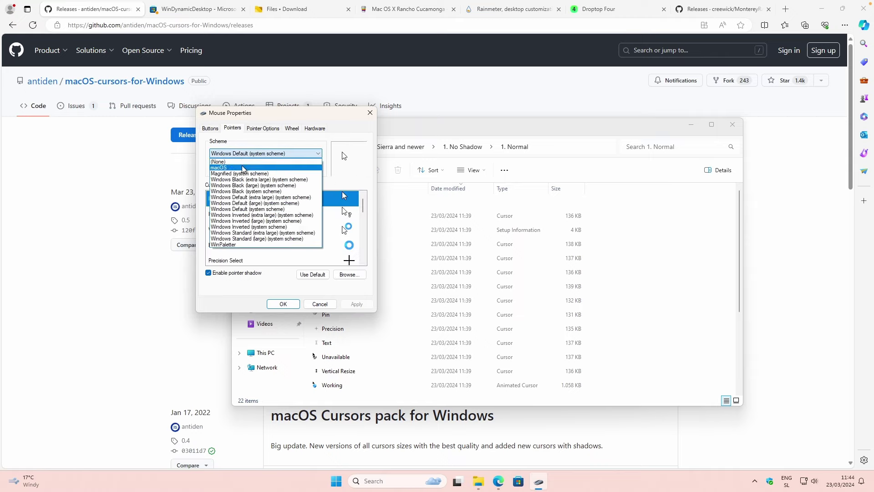
left_click(243, 167)
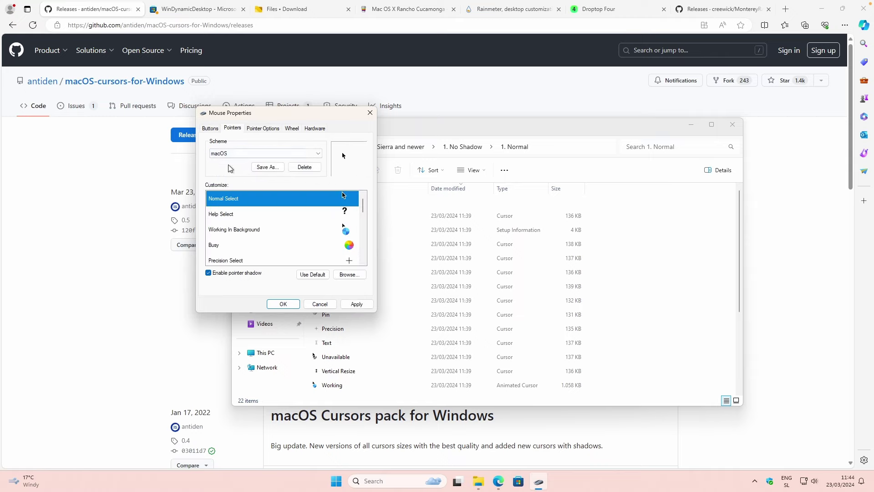
left_click(357, 304)
left_click(283, 304)
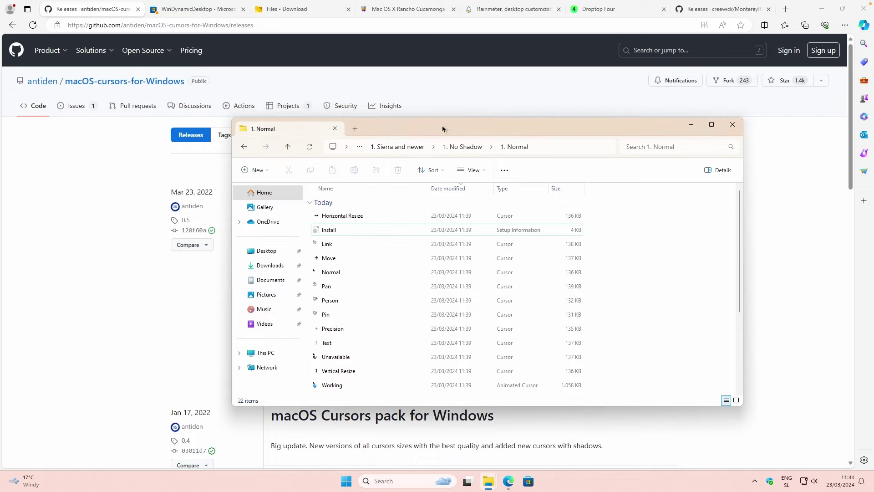
left_click(430, 92)
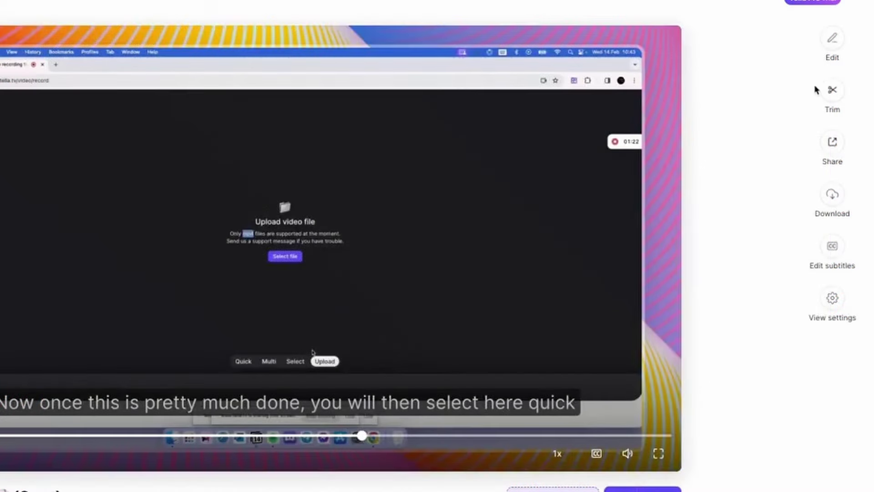
Open the recorded video in Tella's editor.
left_click(832, 48)
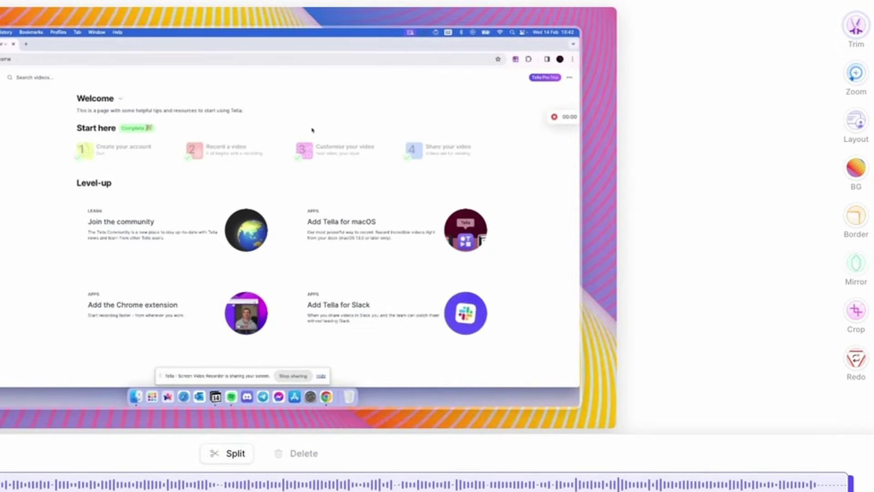
left_click(19, 480)
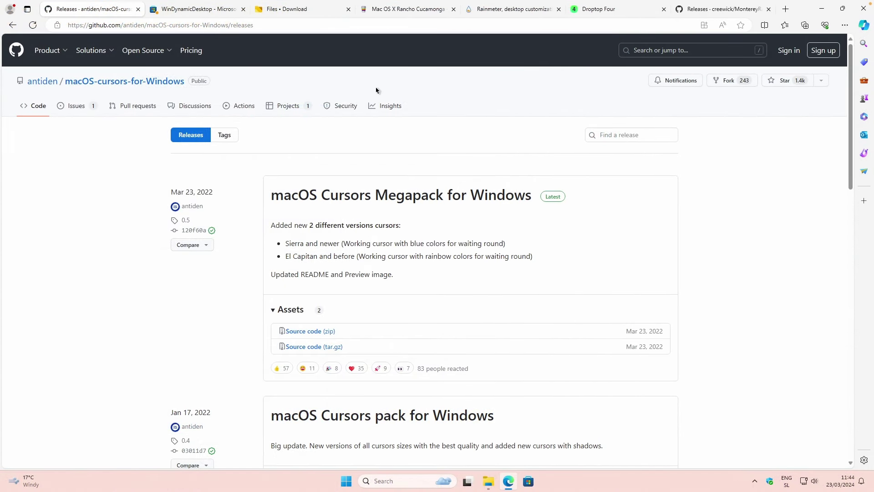
Find the download section of the OS X Rancho Cucamonga page and open the Mac (6K) wallpaper version with the tree.
left_click(399, 10)
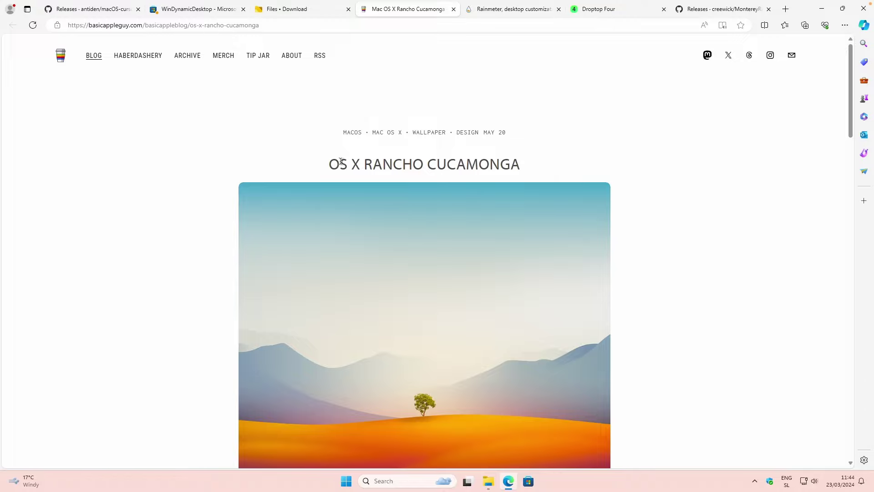
scroll(398, 155, "down", 20)
scroll(440, 131, "up", 3)
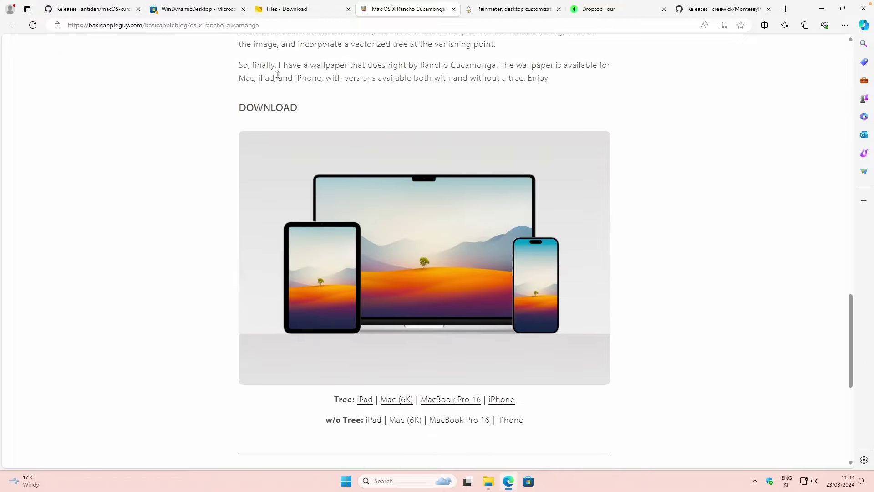
left_click_drag(231, 111, 305, 111)
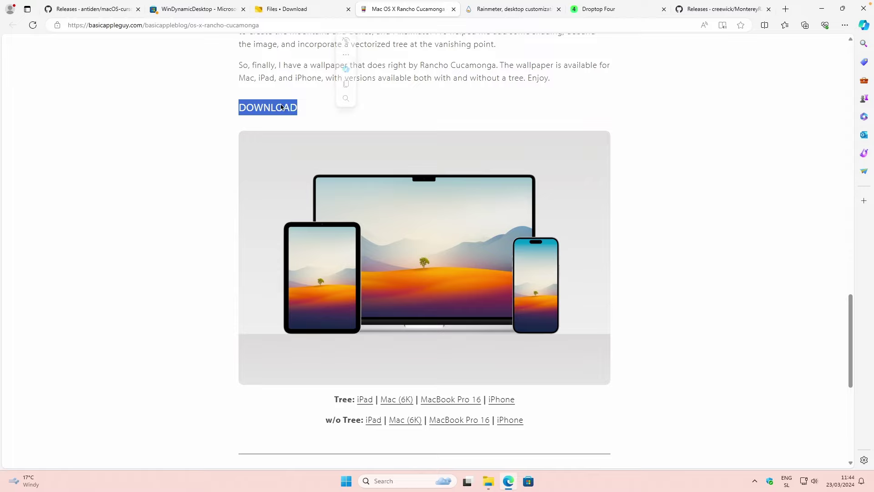
left_click(343, 140)
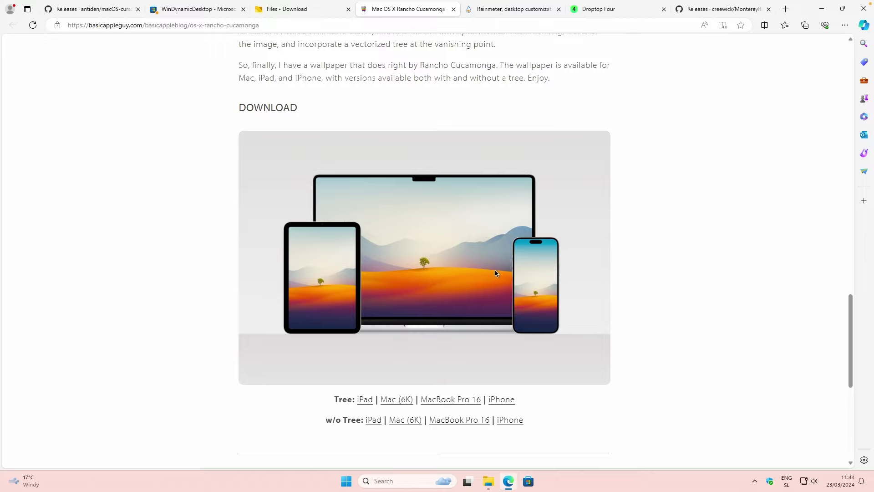
left_click(397, 400)
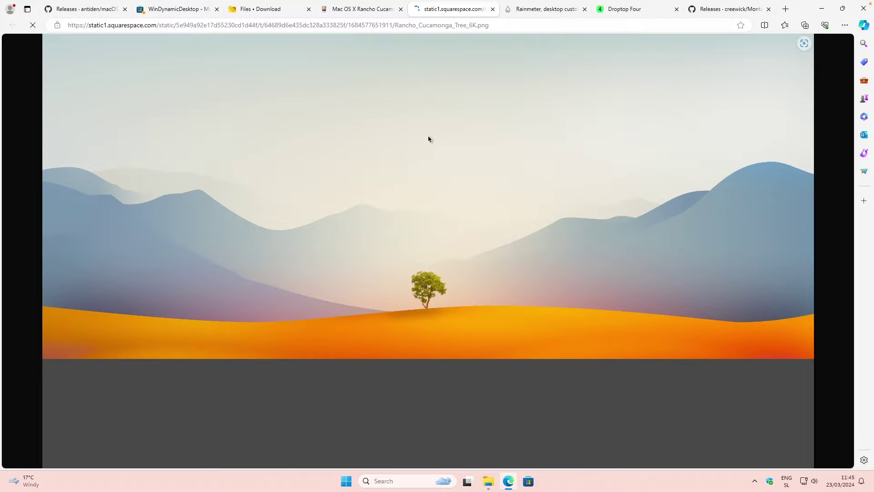
Save the wallpaper image as Rancho_Cucamonga_Tree_6K in PNG format in the Downloads folder.
right_click(427, 136)
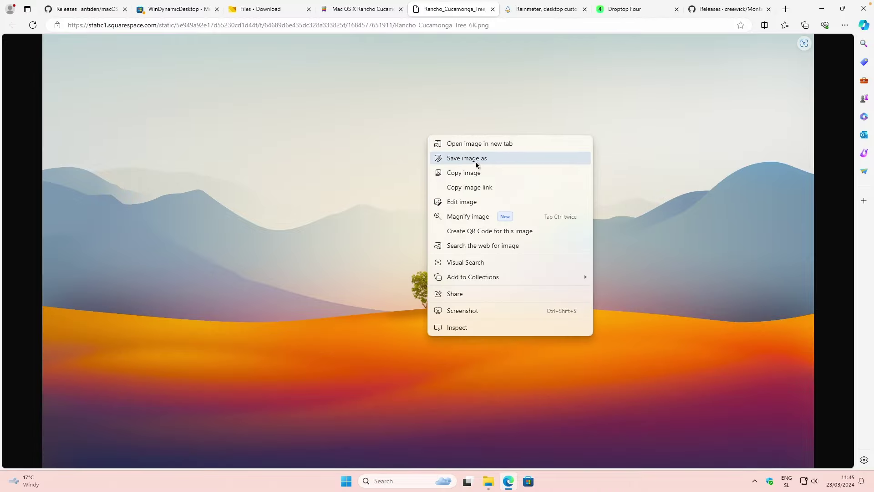
left_click(465, 158)
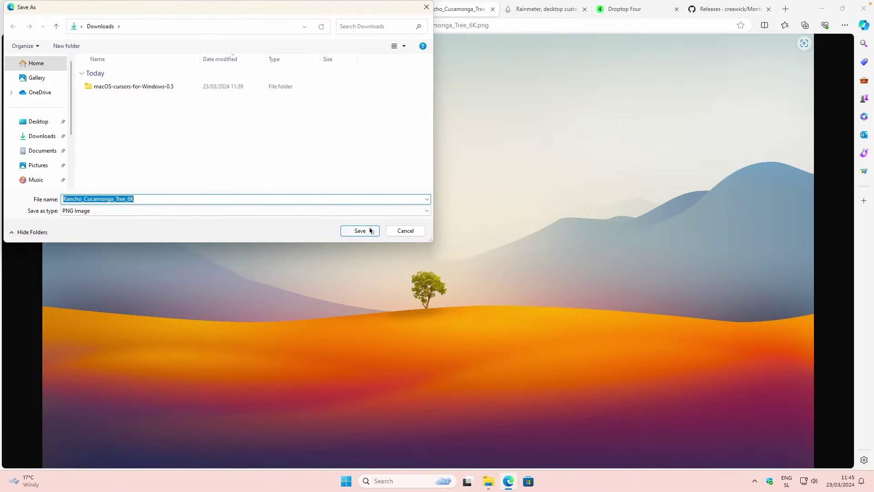
left_click(363, 231)
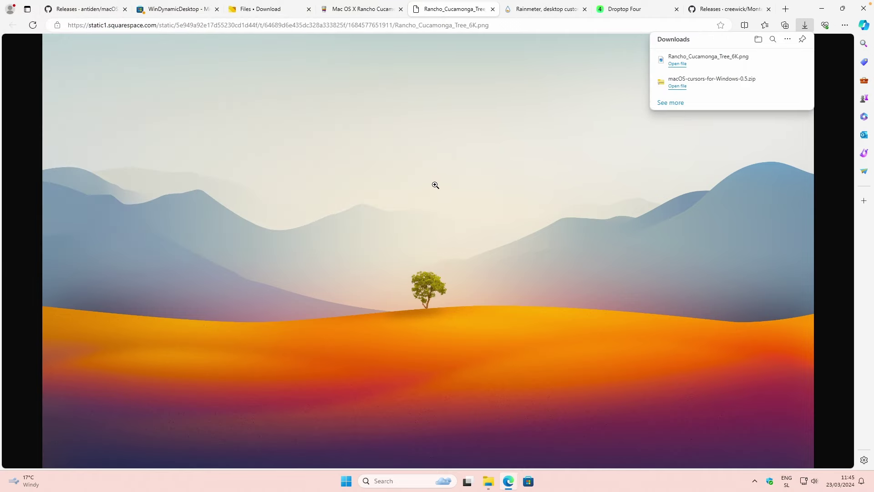
Set the downloaded Rancho_Cucamonga_Tree_6K image as the desktop background and minimize all open windows.
left_click(774, 60)
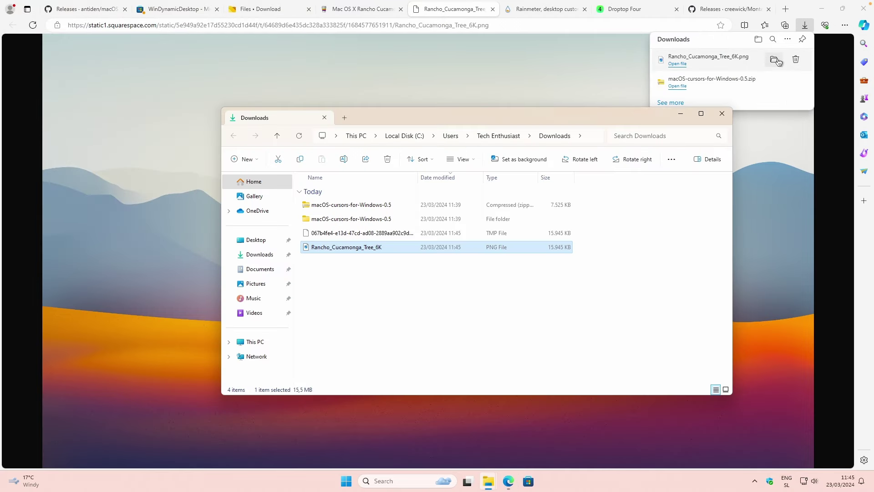
right_click(357, 248)
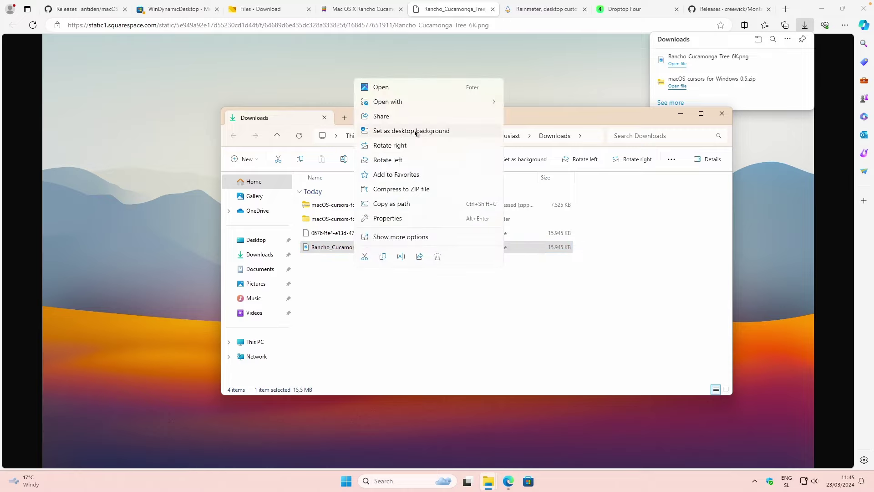
left_click(395, 131)
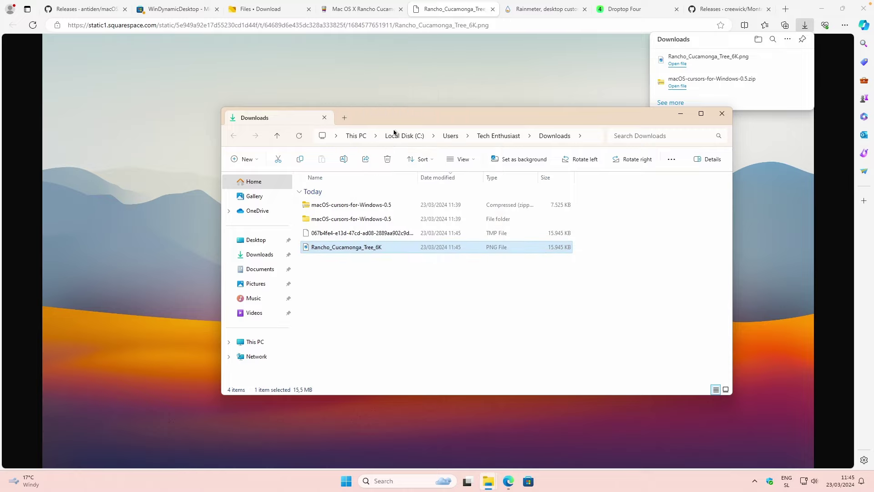
left_click(683, 116)
left_click(821, 9)
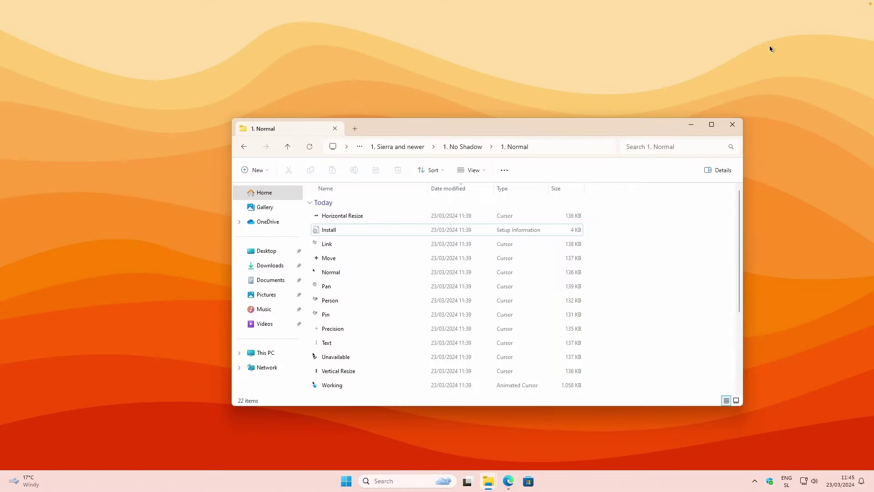
left_click(690, 124)
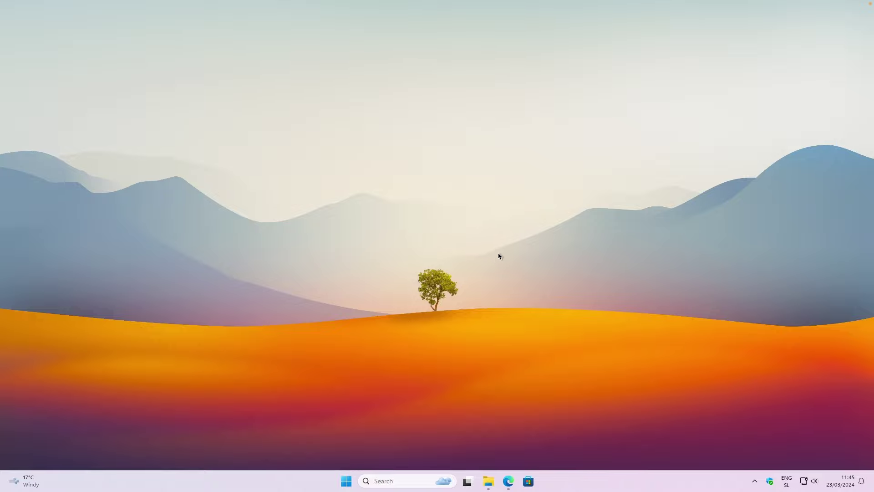
Return to the browser, open the WinDynamicDesktop page in the Microsoft Store app, and install the program.
left_click(508, 481)
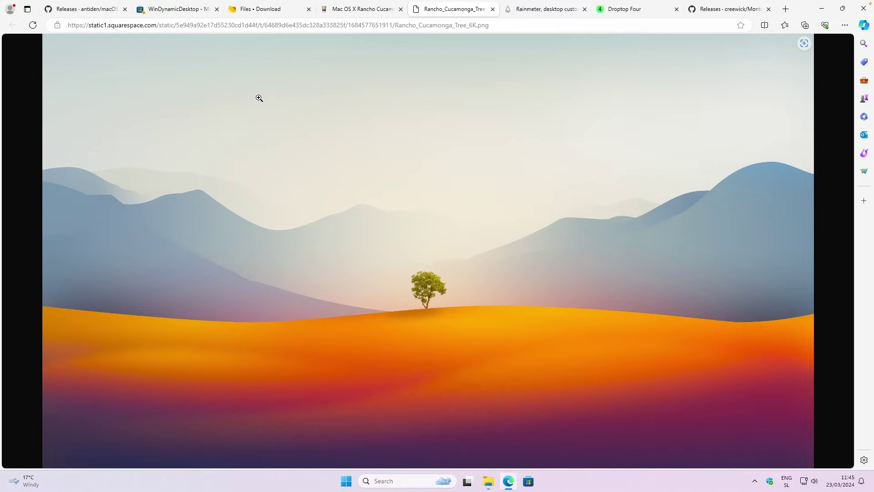
left_click(178, 10)
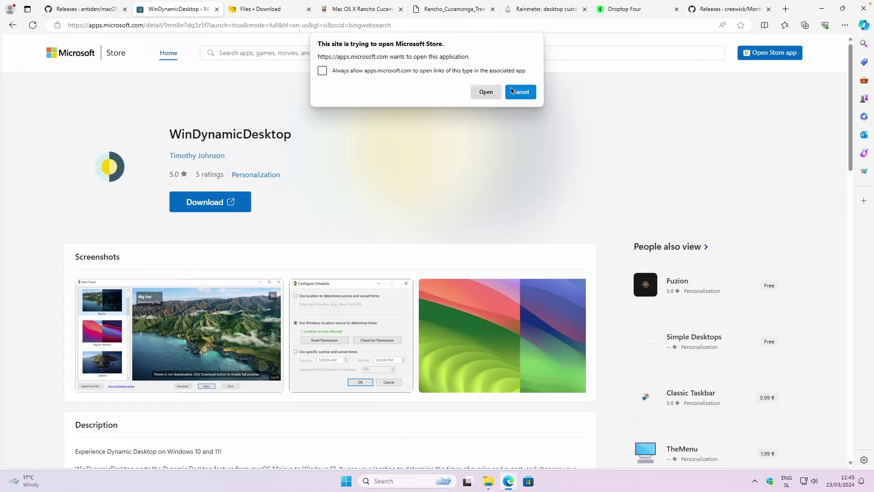
left_click(486, 92)
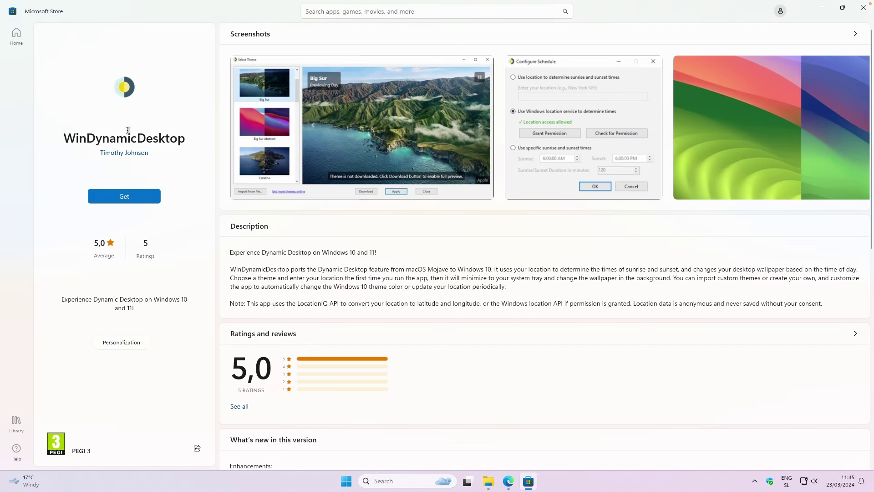
left_click(124, 199)
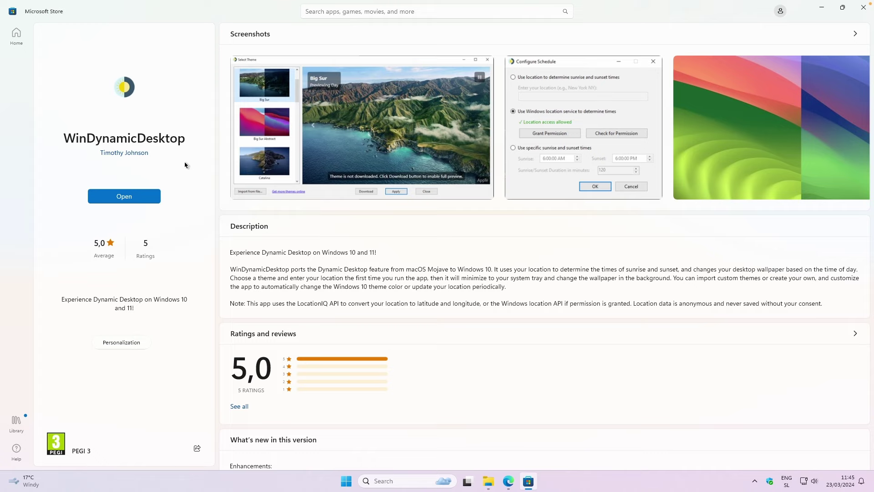
Launch WinDynamicDesktop with English as its language and set New York as the location for sunrise and sunset times.
left_click(133, 192)
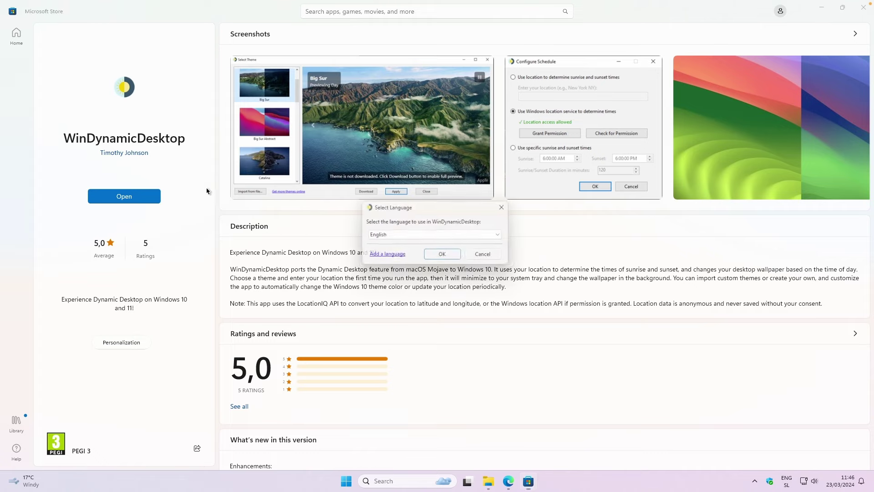
left_click(445, 256)
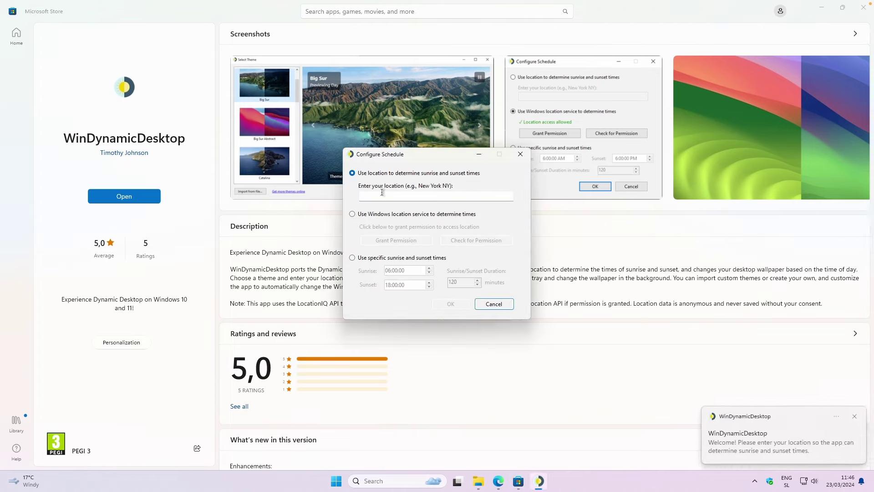
left_click(413, 193)
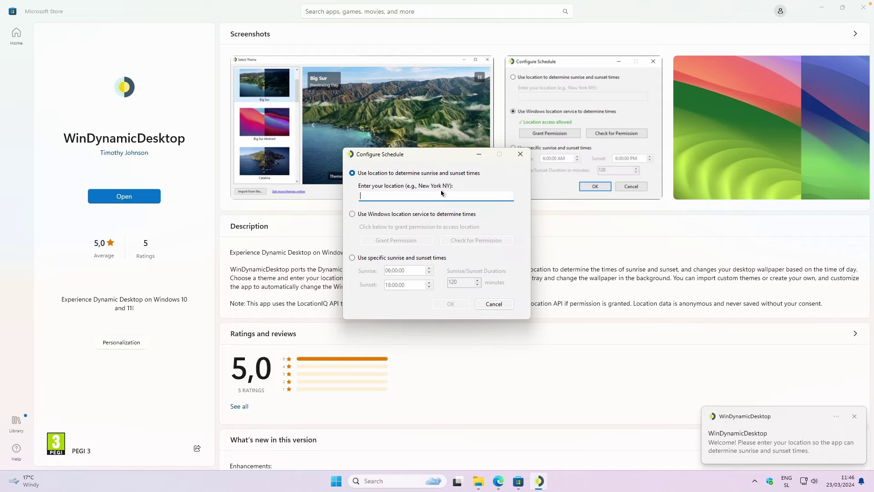
type("New York")
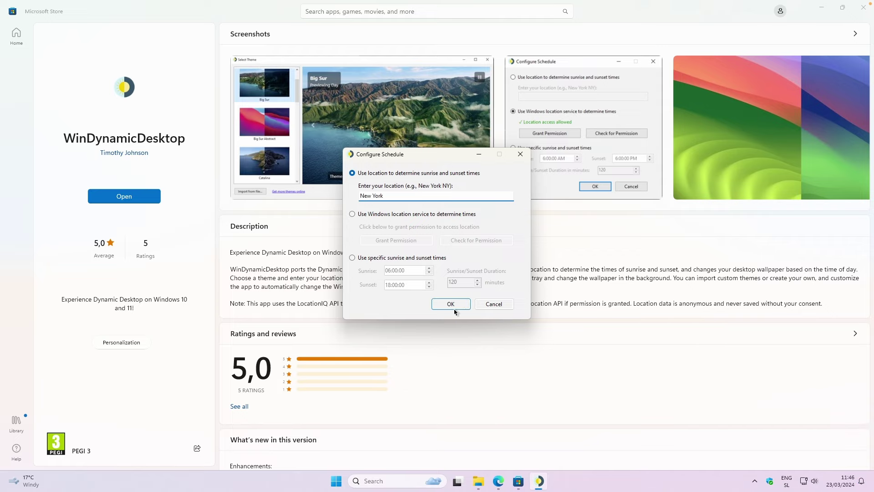
left_click(450, 304)
left_click(458, 275)
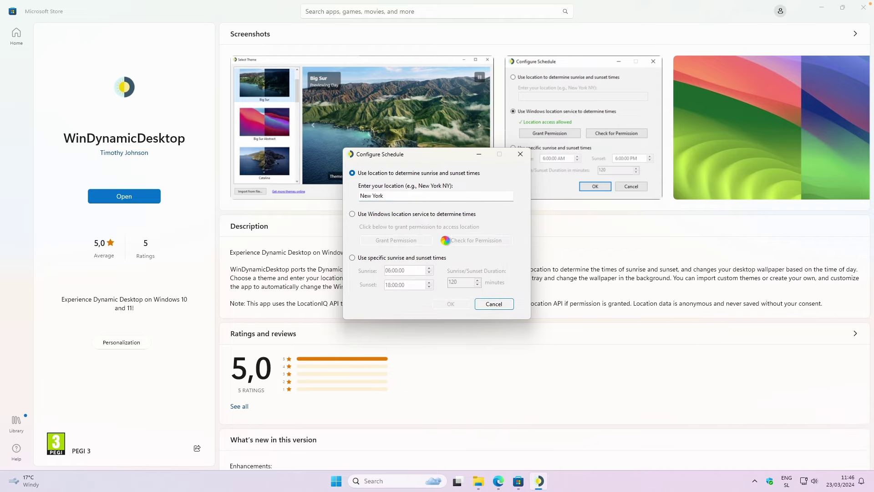
Minimize the Store and browser windows and apply the Sonoma Abstract theme to all displays.
left_click(821, 8)
left_click(822, 7)
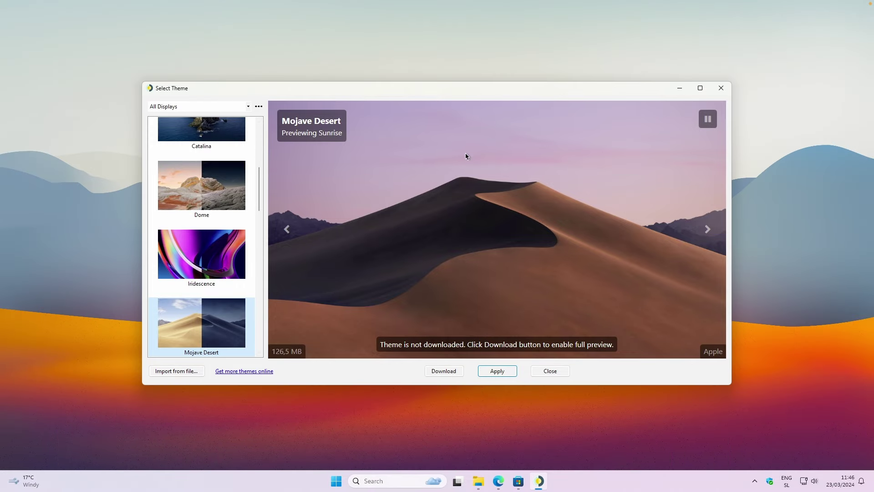
scroll(227, 179, "up", 5)
scroll(226, 178, "down", 10)
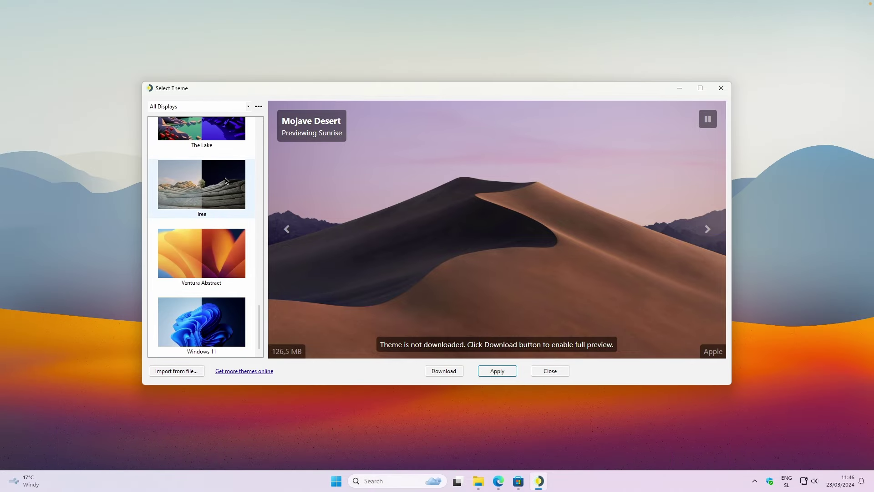
scroll(235, 183, "up", 5)
scroll(234, 184, "down", 5)
scroll(233, 184, "up", 5)
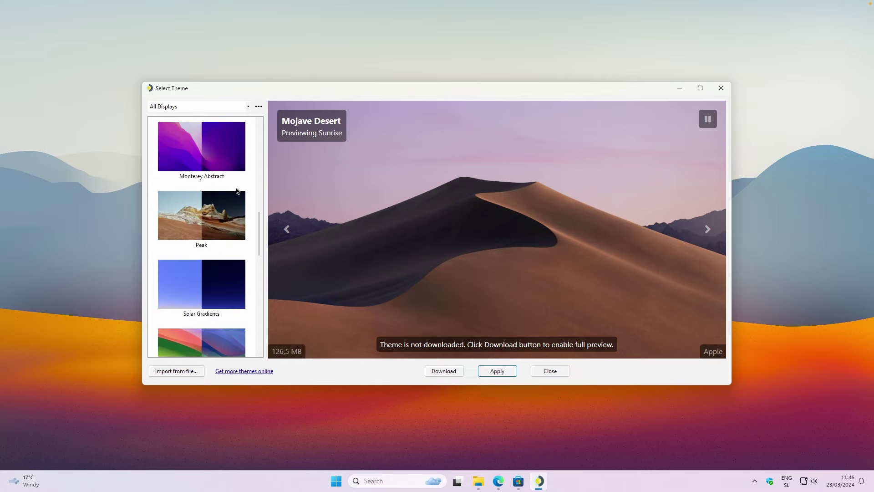
scroll(226, 269, "down", 1)
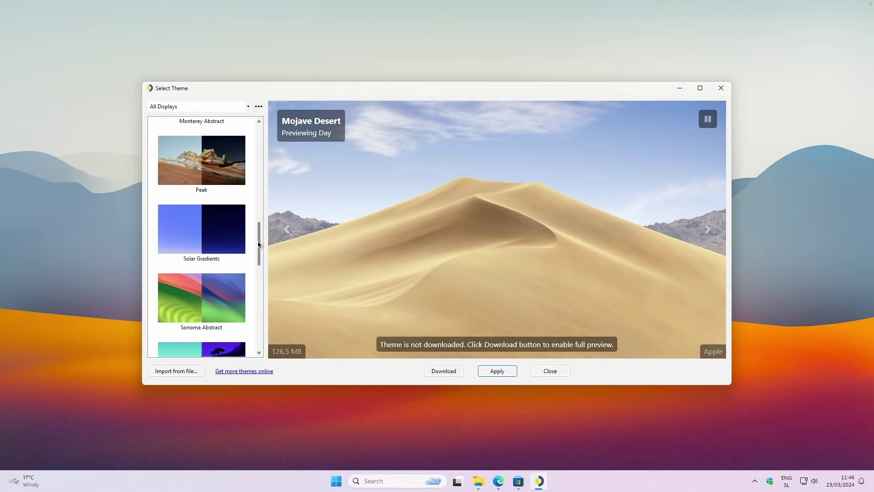
left_click(220, 298)
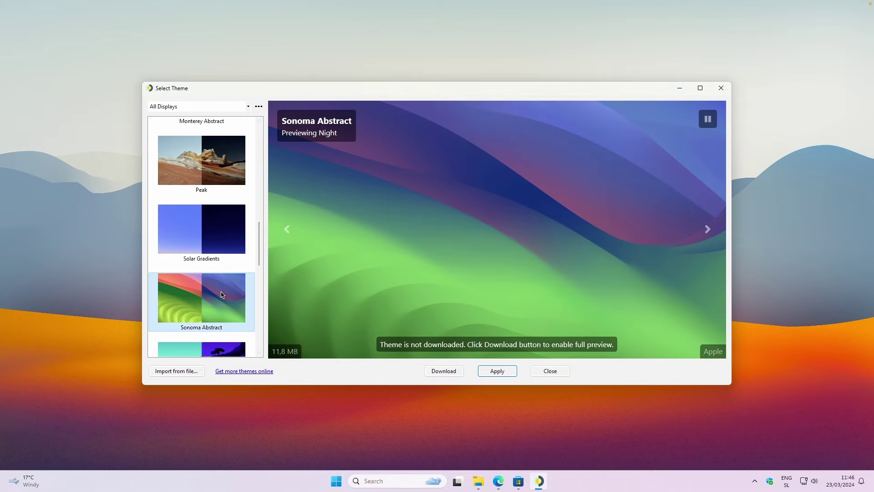
left_click(499, 373)
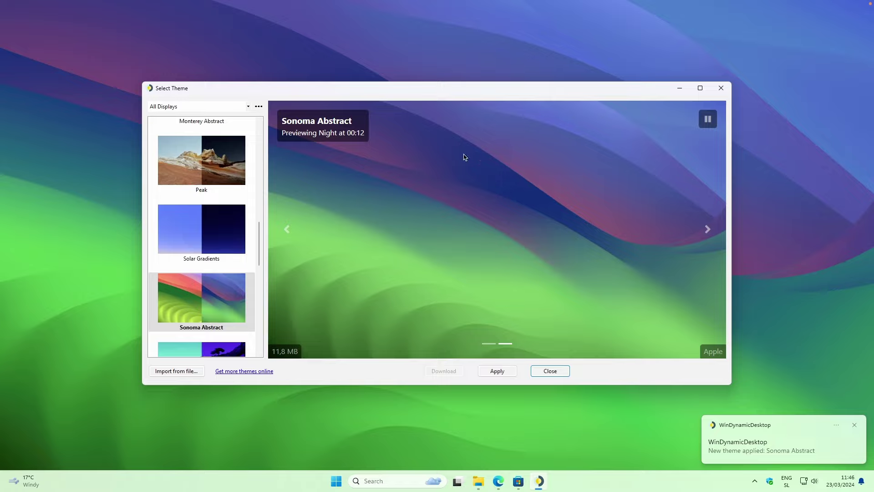
Preview Sonoma Abstract's daytime image, close the theme selector, and check the hidden system tray icons for WinDynamicDesktop.
left_click(707, 230)
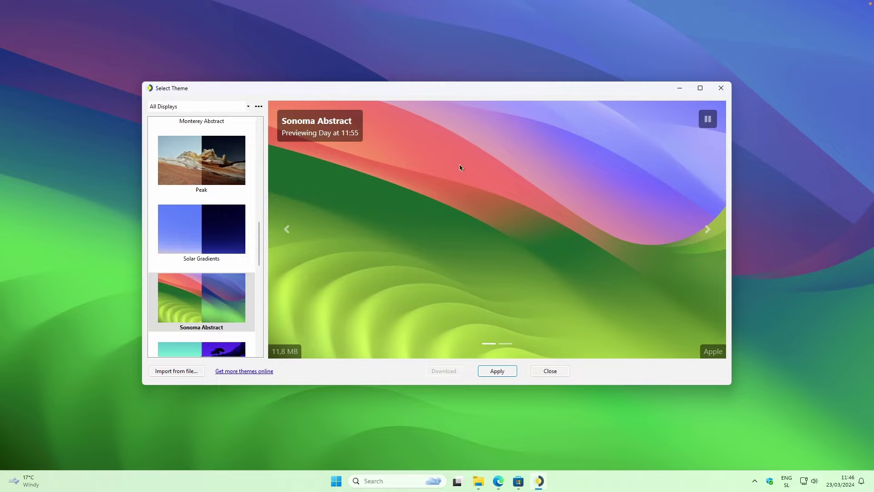
left_click(722, 89)
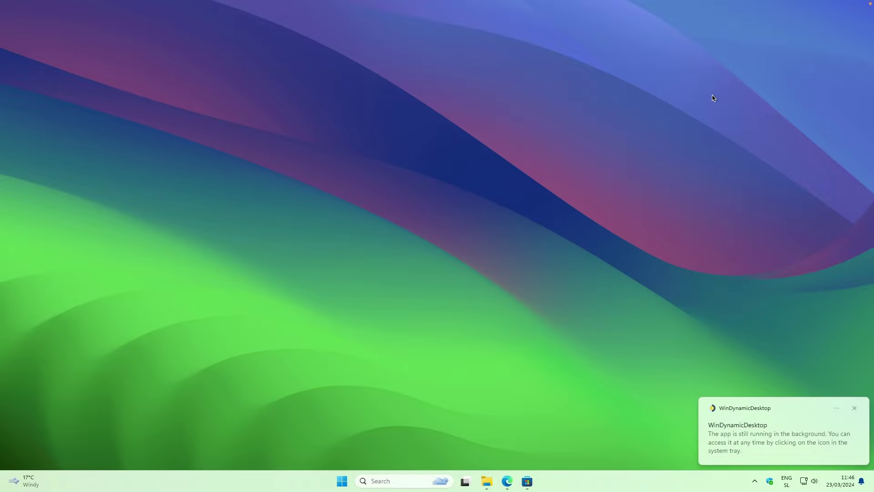
left_click(754, 481)
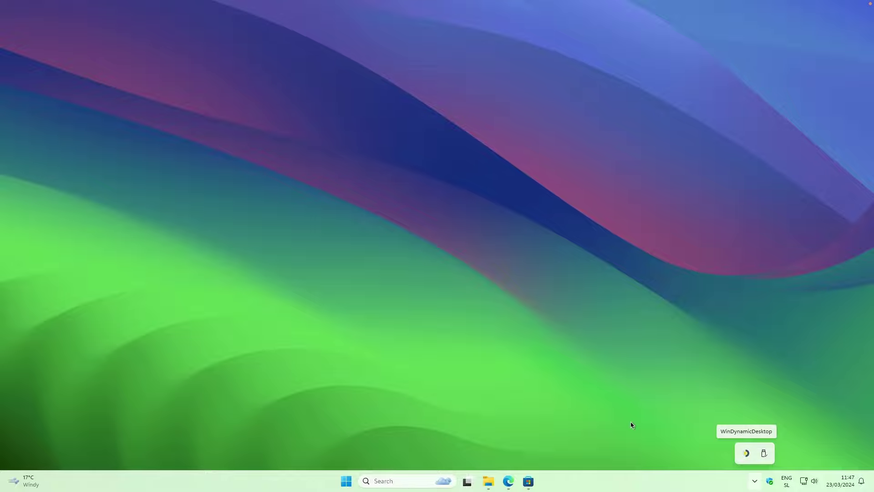
left_click(559, 393)
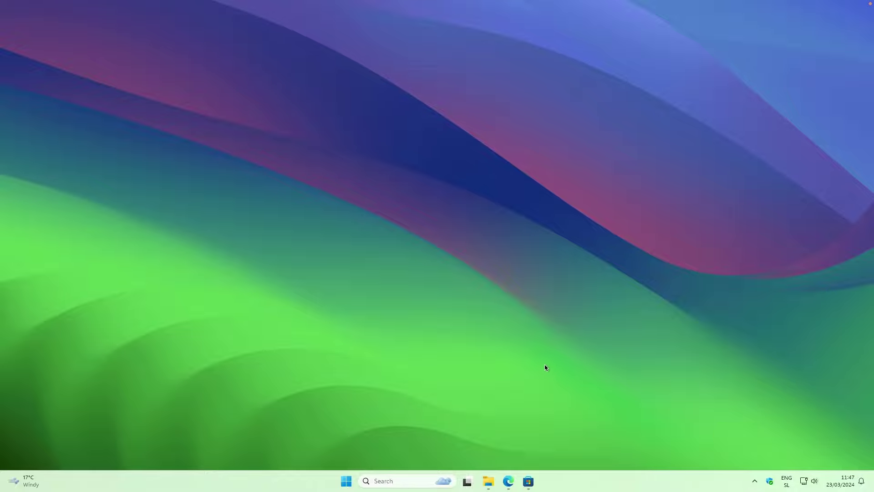
Return to the browser, bring up the Rainmeter website, and select its web address.
left_click(508, 481)
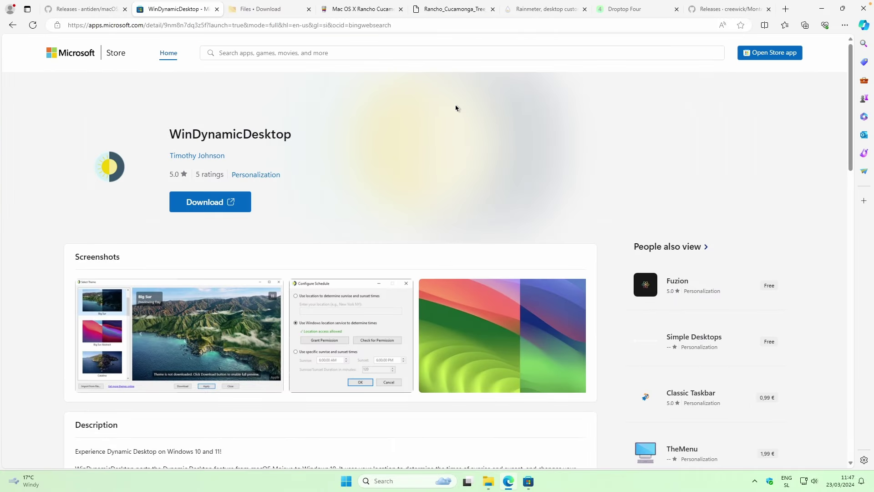
key("ctrl+6")
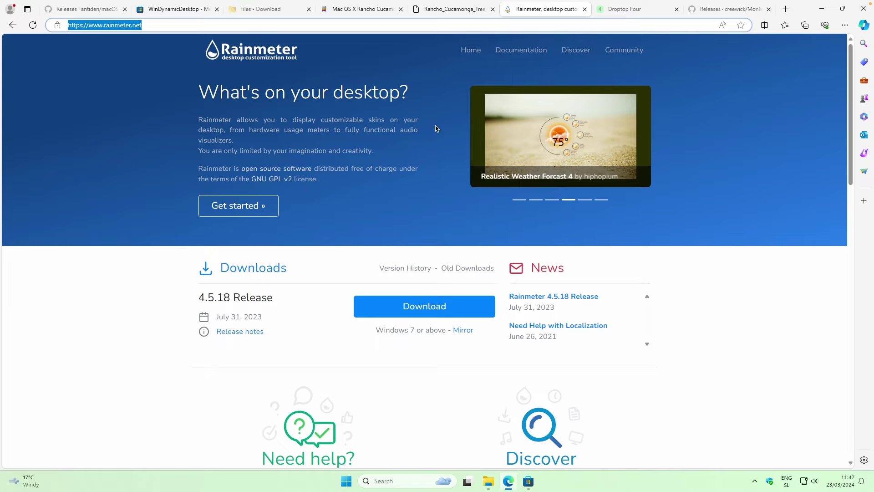
left_click(95, 30)
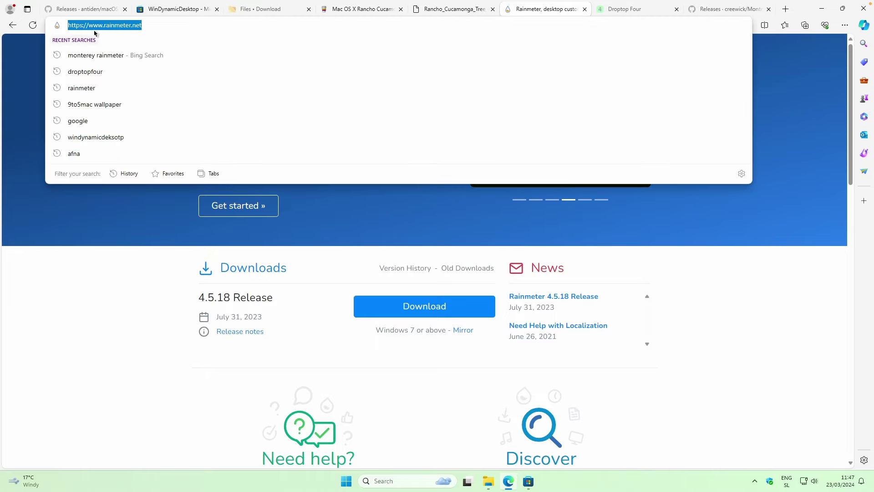
Download the Rainmeter 4.5.18 installer and launch it from the Downloads folder.
left_click(136, 231)
left_click(428, 308)
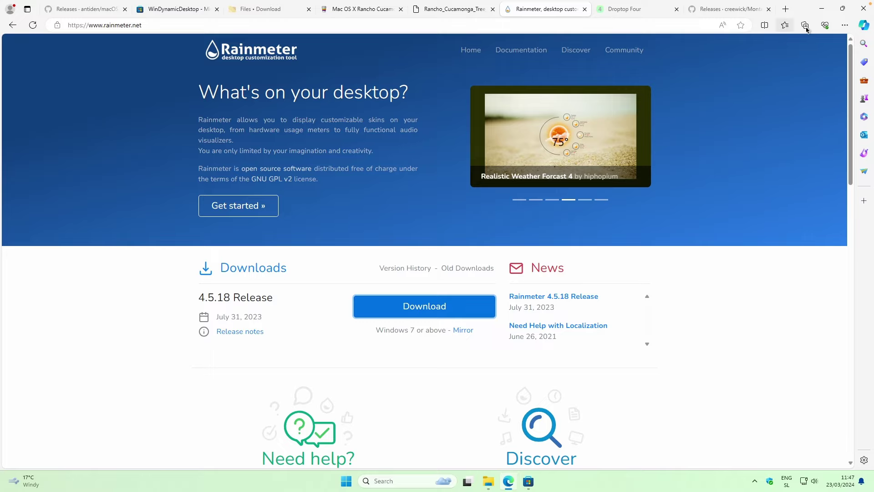
mouse_move(488, 482)
left_click(529, 430)
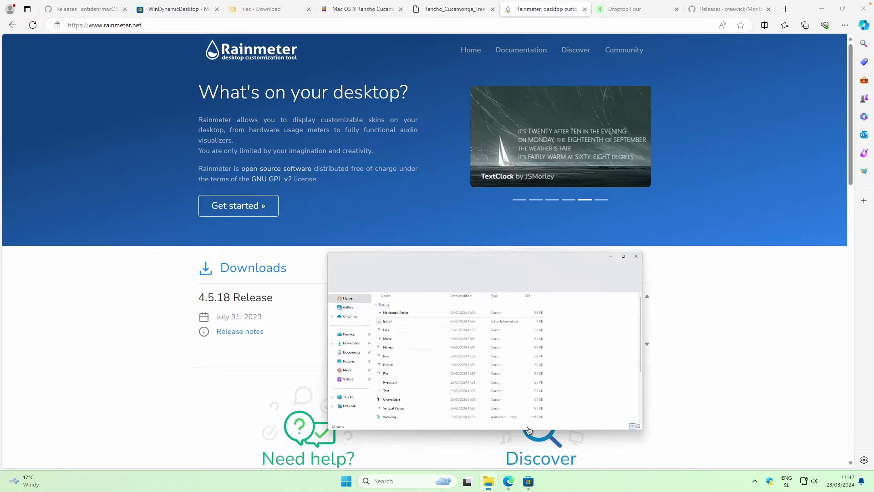
left_click(462, 444)
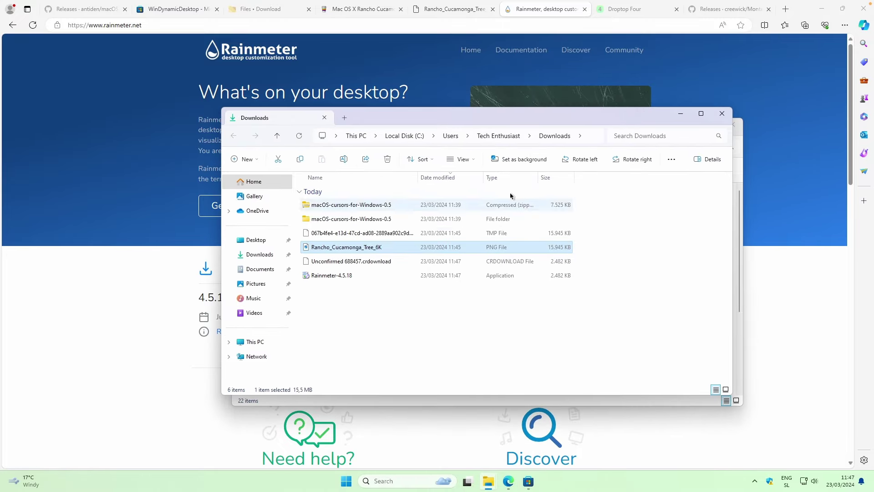
left_click(339, 276)
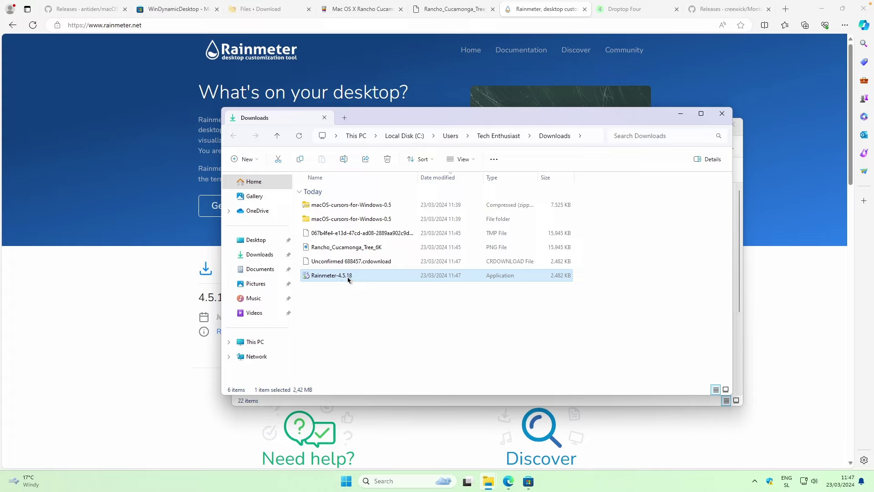
double_click(349, 277)
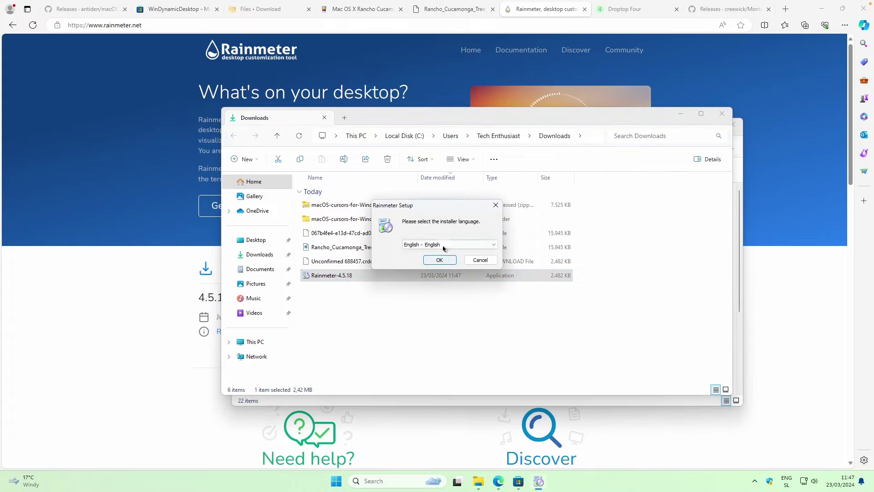
Install Rainmeter in English with the standard installation and default options, authorize the changes, and finish with Run Rainmeter enabled.
left_click(436, 260)
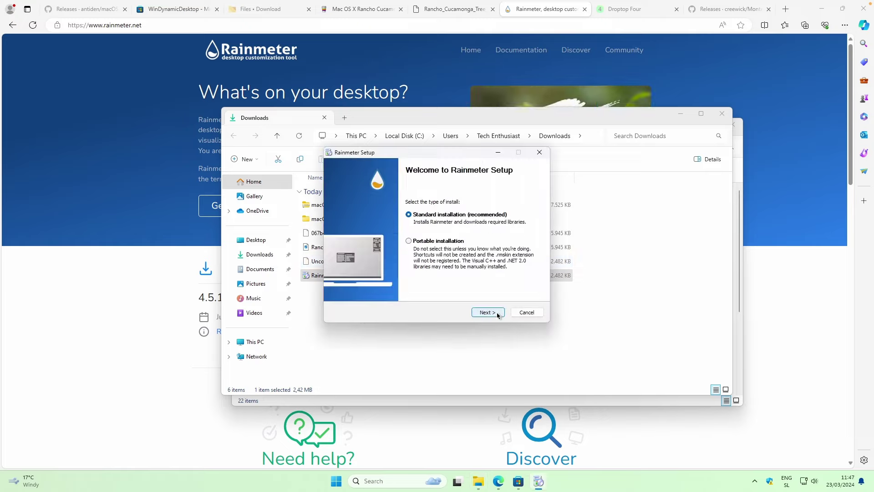
left_click(487, 313)
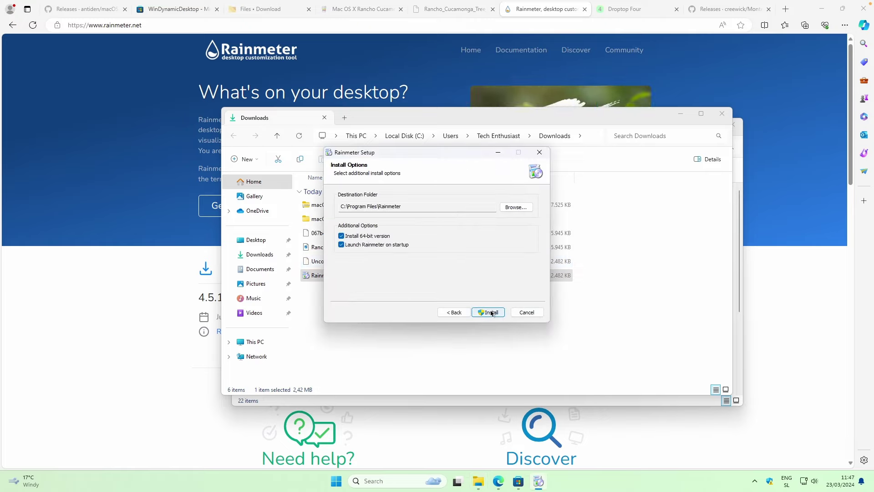
left_click(491, 313)
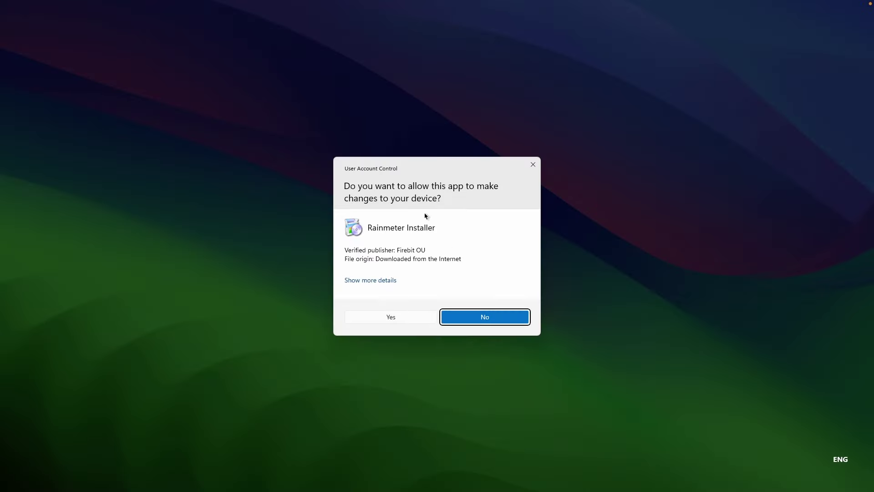
left_click(390, 317)
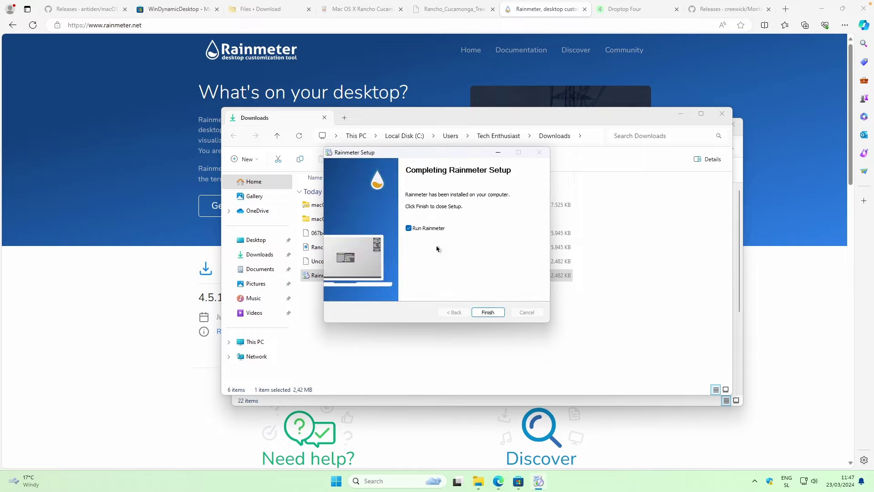
left_click(487, 313)
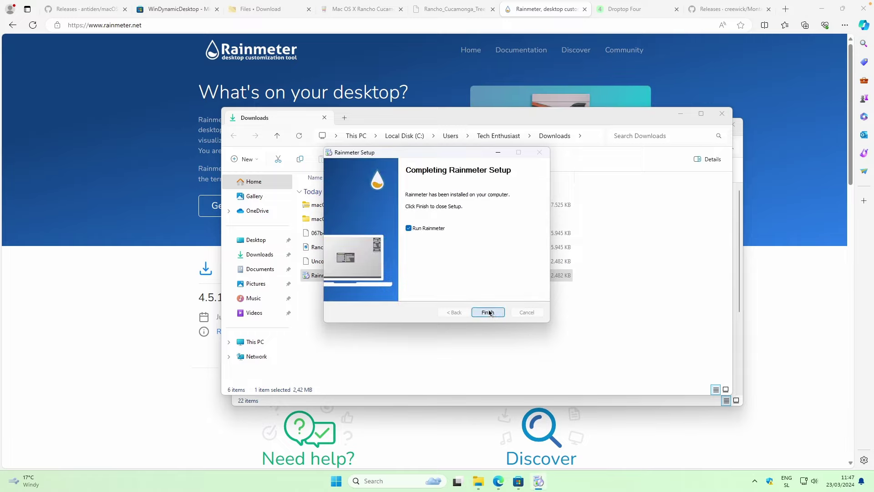
Show the desktop to check the hidden system tray icons for Rainmeter, and return to the browser.
key("super+d")
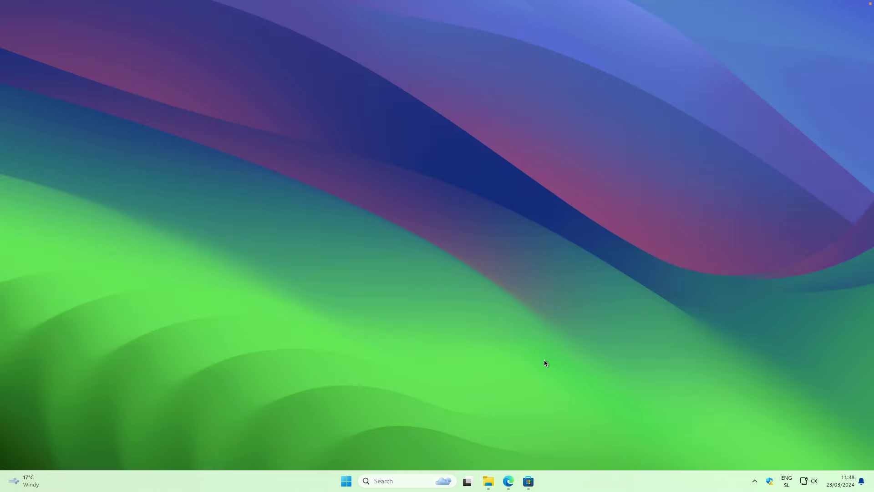
left_click(753, 479)
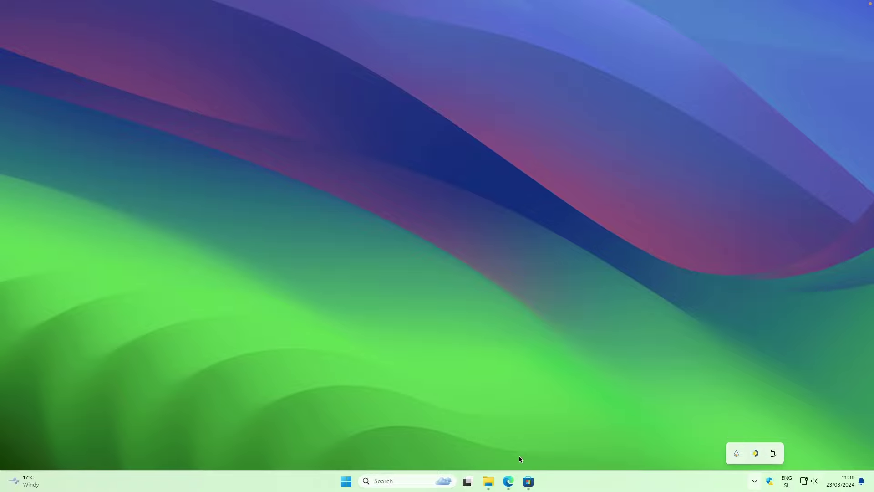
left_click(509, 480)
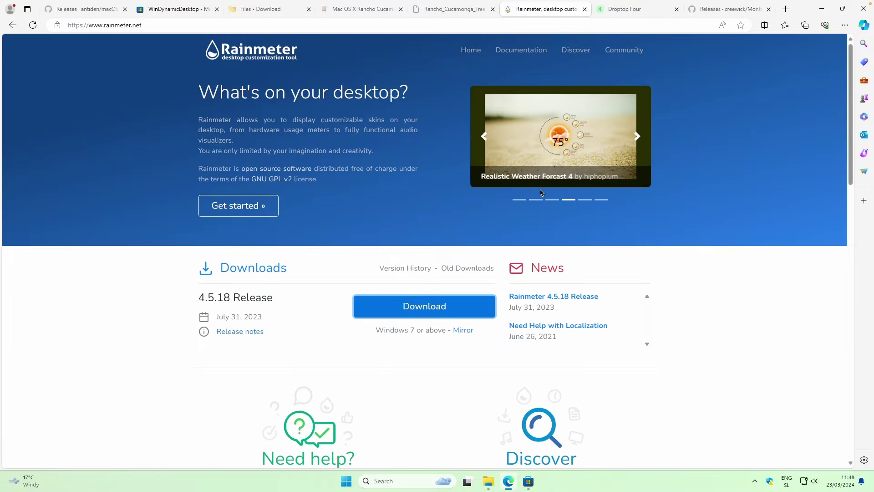
Bring up the Droptop Four website, agree to its cookies, and check its web address.
left_click(624, 9)
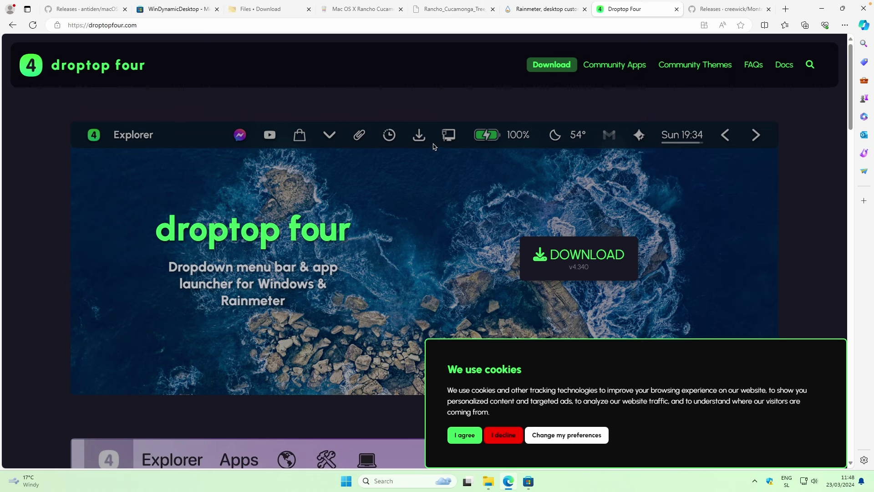
left_click(469, 436)
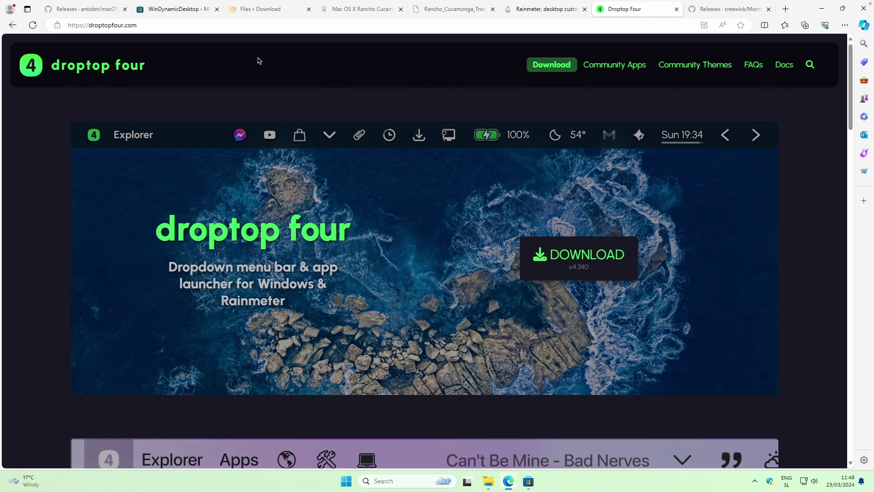
left_click(180, 26)
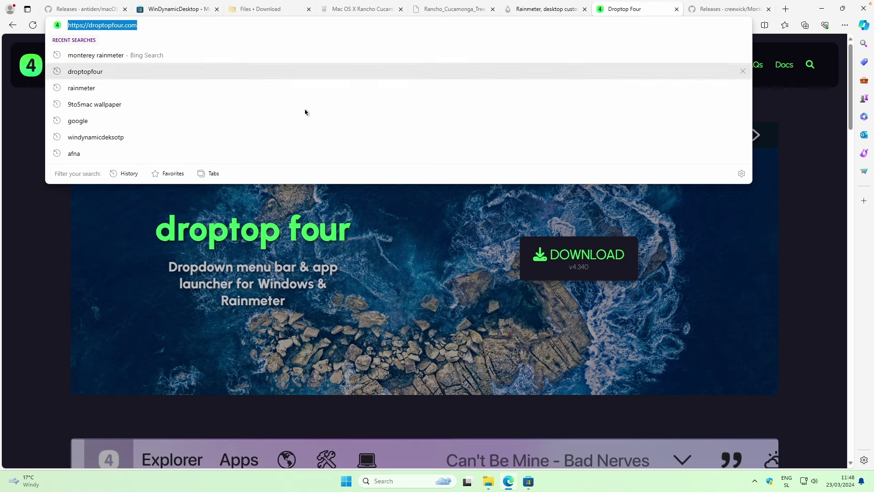
left_click(416, 201)
Download the free Basic version of Droptop Four and install its Rainmeter skin package with the included skins loaded.
left_click(525, 251)
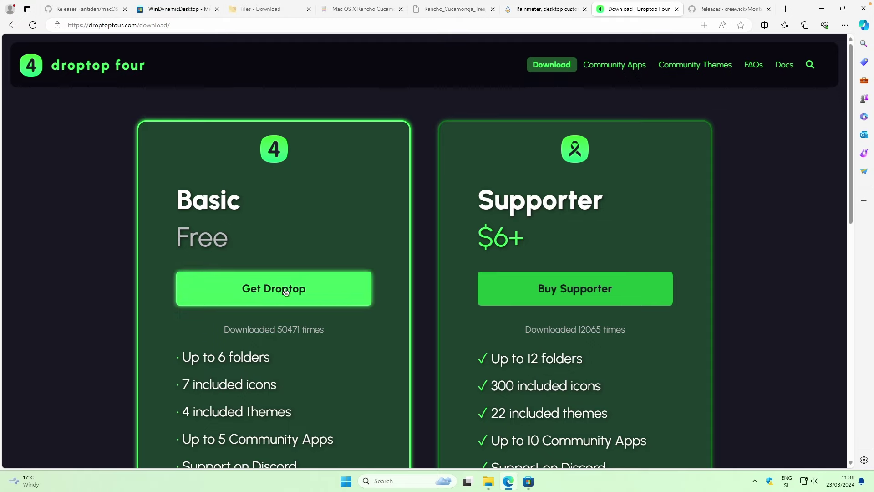
left_click(269, 295)
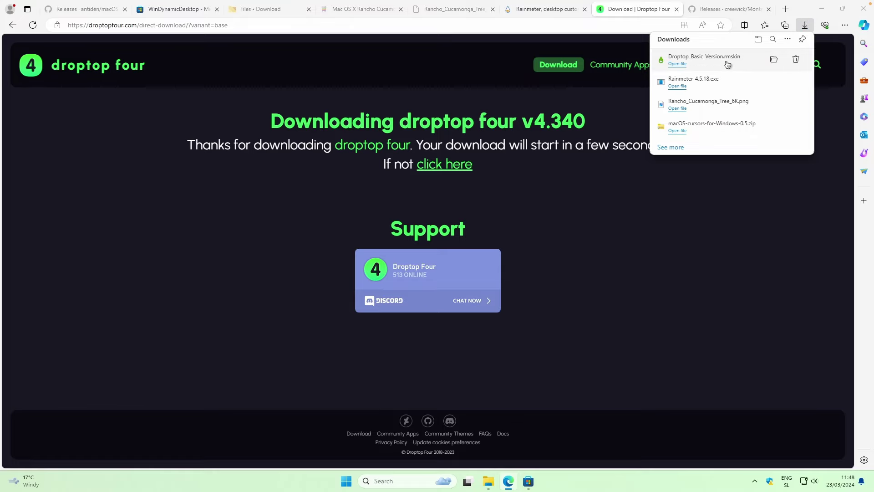
left_click(727, 64)
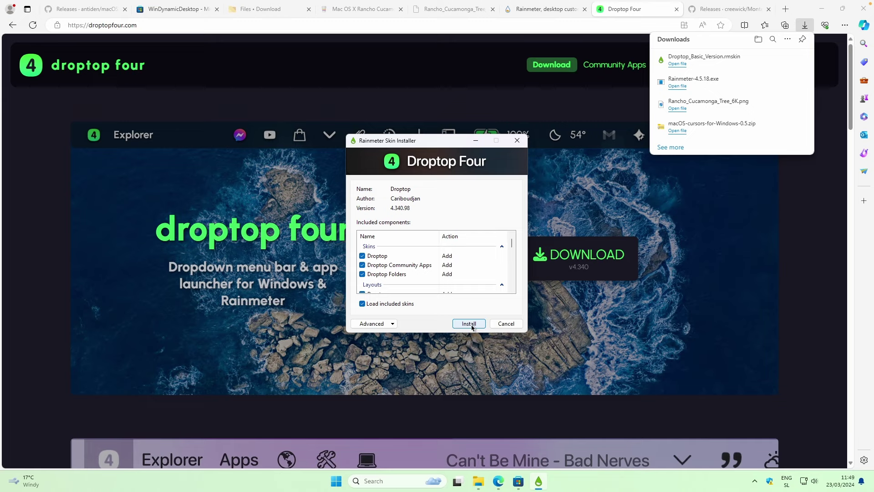
left_click(469, 323)
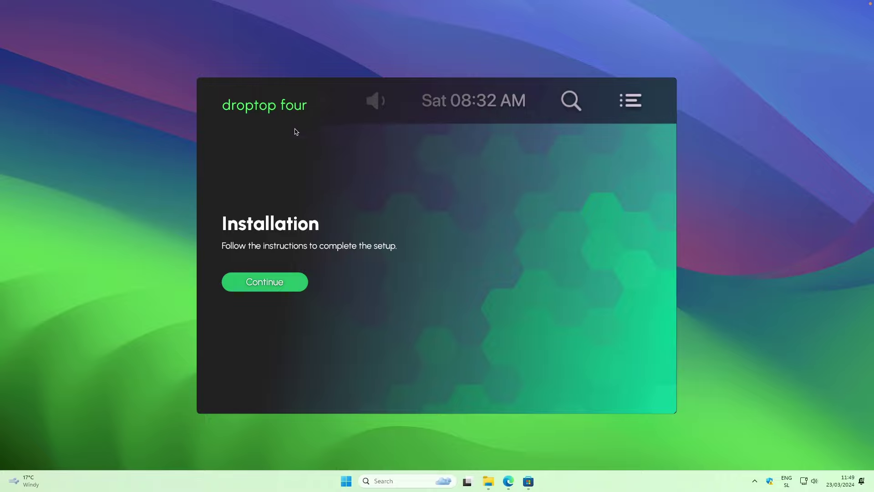
Start the Droptop setup with English (United States) as its language and choose Always show Droptop.
left_click(268, 286)
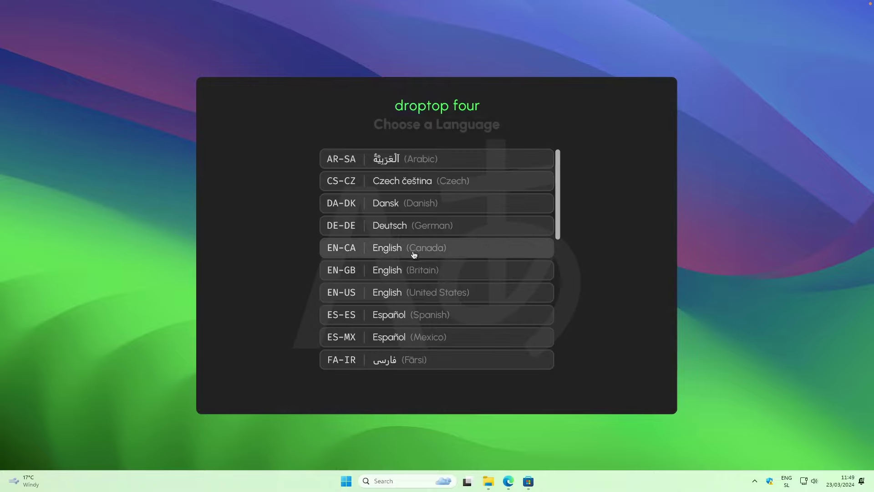
left_click(426, 295)
left_click(435, 394)
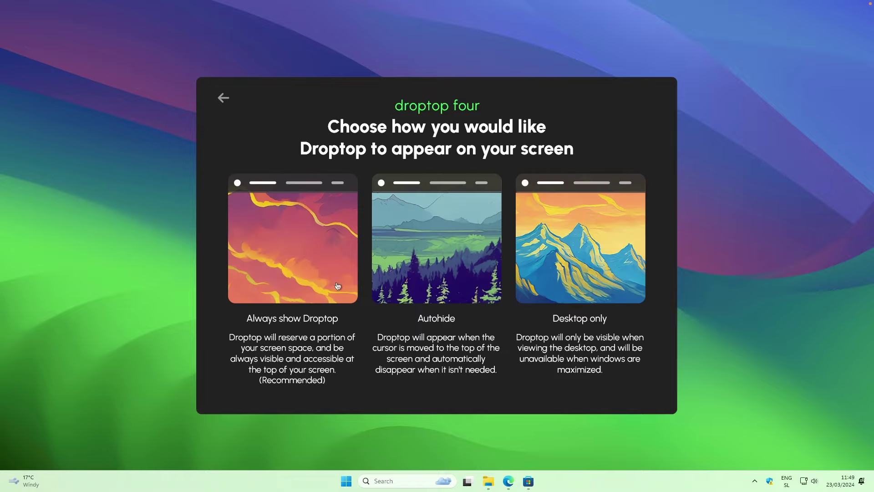
left_click(307, 240)
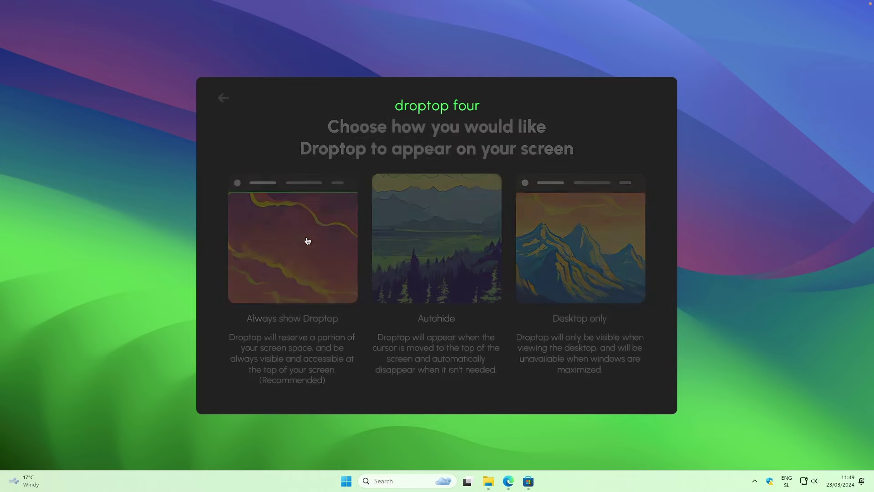
Configure Droptop for a desktop device with New York as the weather location and temperatures in Celsius.
left_click(235, 289)
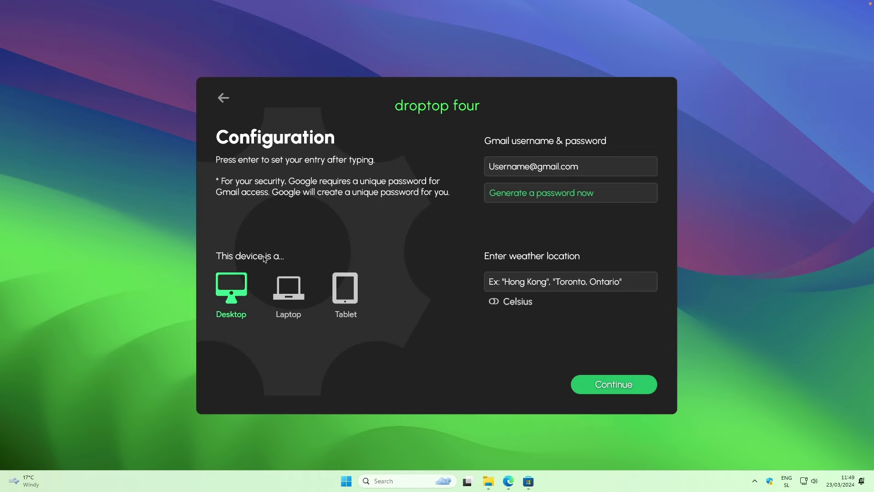
left_click(505, 306)
left_click(571, 281)
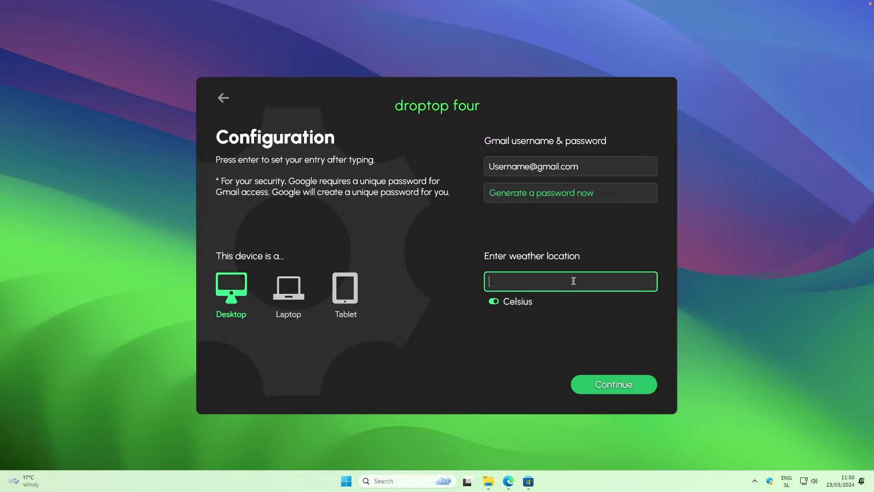
key("Caps_Lock")
type("N")
key("Caps_Lock")
type("ew")
key("Caps_Lock")
type("Y")
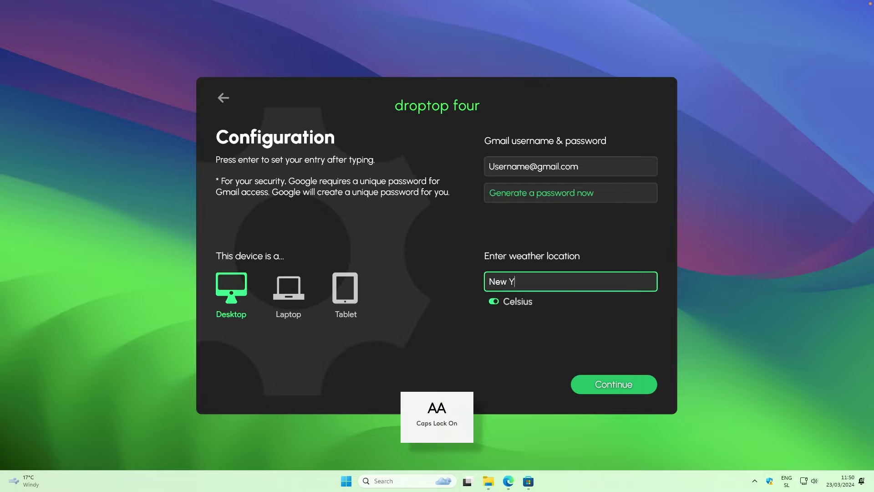
key("Caps_Lock")
key("Return")
left_click(619, 384)
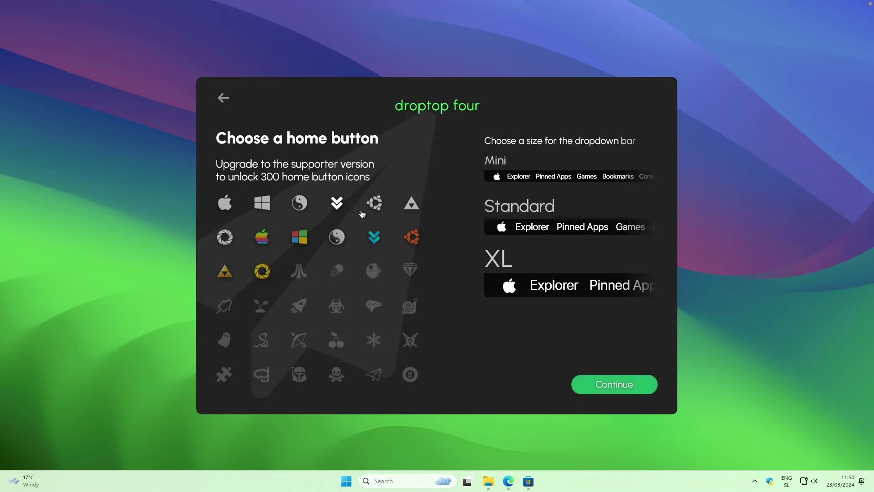
Choose the plain Apple logo as Droptop's home button and Standard as the dropdown bar size.
left_click(227, 210)
left_click(533, 227)
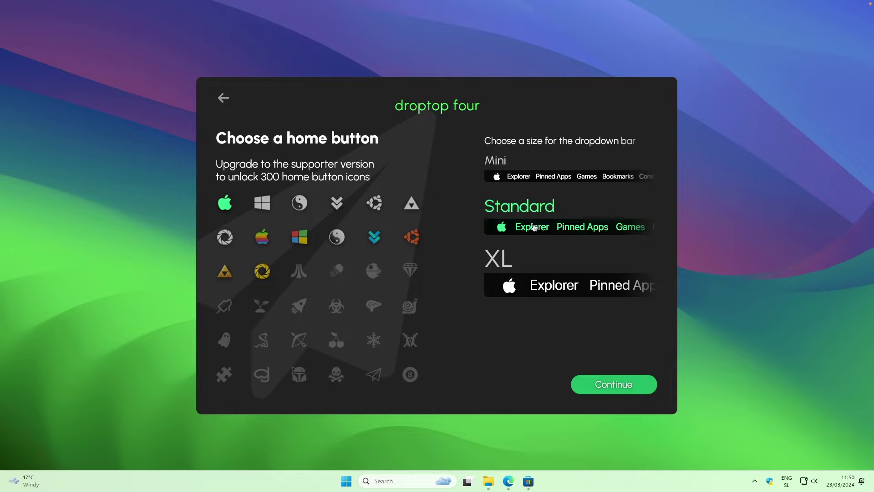
left_click(610, 388)
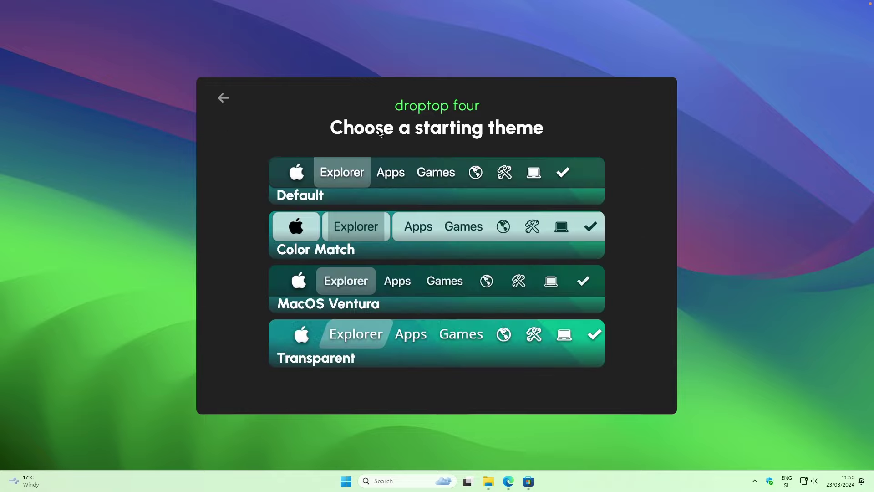
Choose the Default starting theme, finish the Droptop setup, and skip the tutorial.
left_click(429, 177)
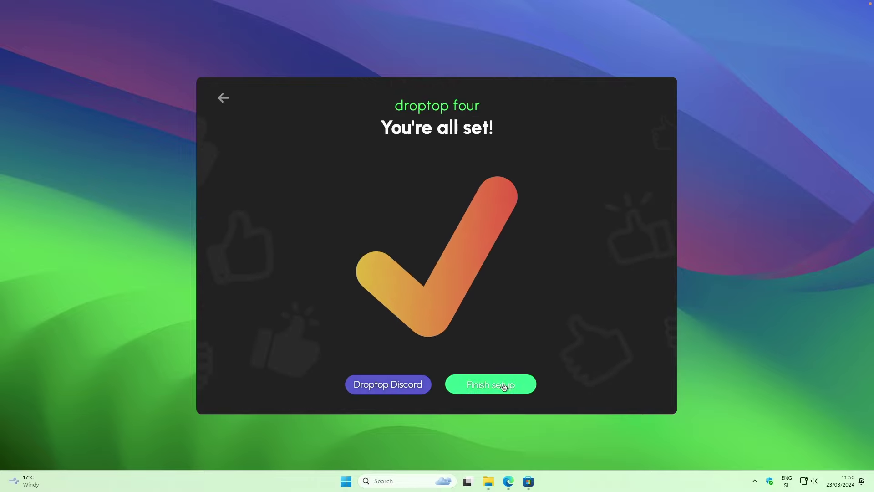
left_click(498, 385)
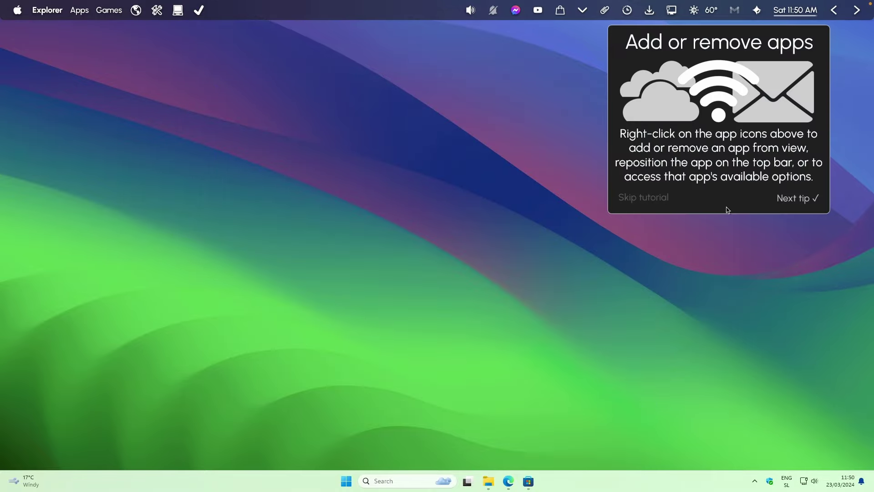
left_click(654, 197)
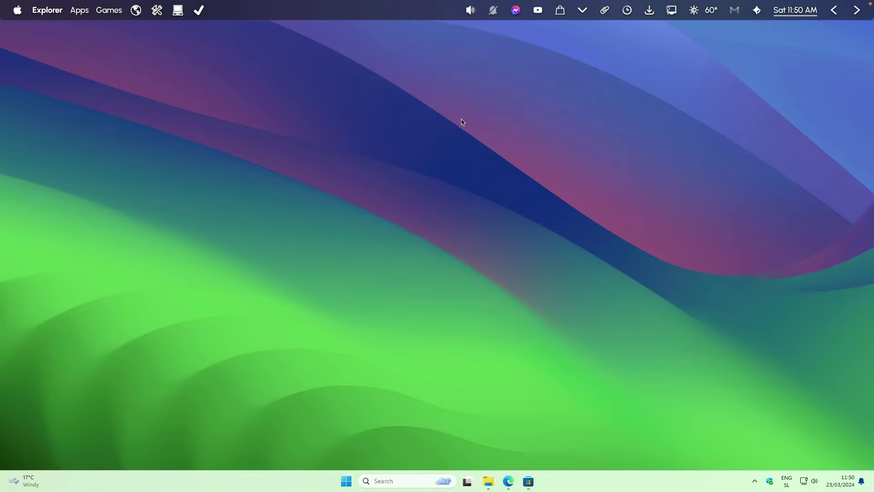
Look through the themes offered in Droptop's home menu and close it without changing the theme.
left_click(17, 10)
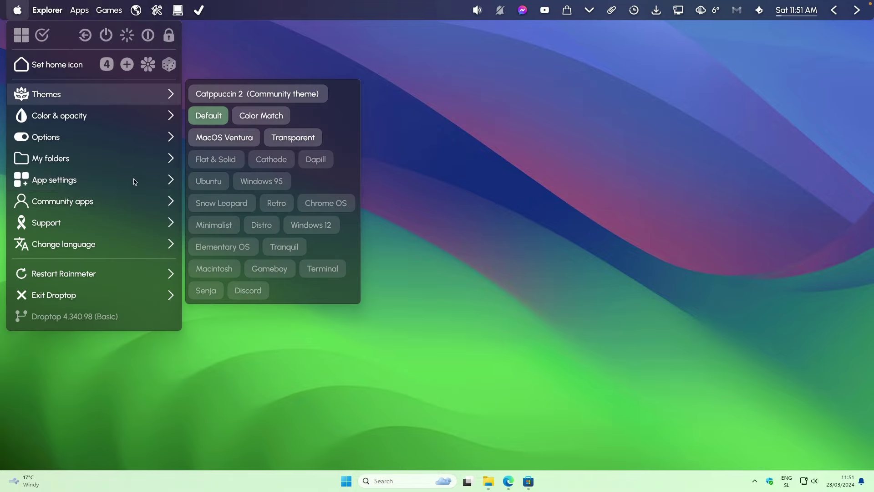
mouse_move(93, 106)
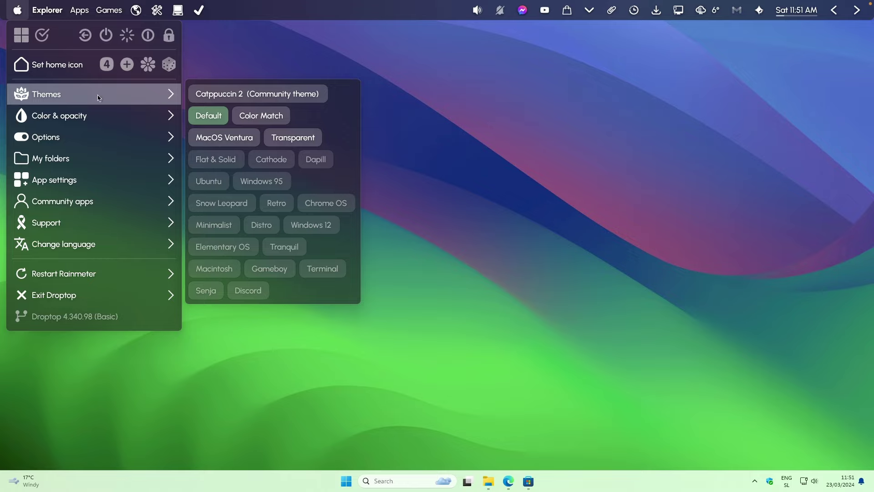
left_click(436, 176)
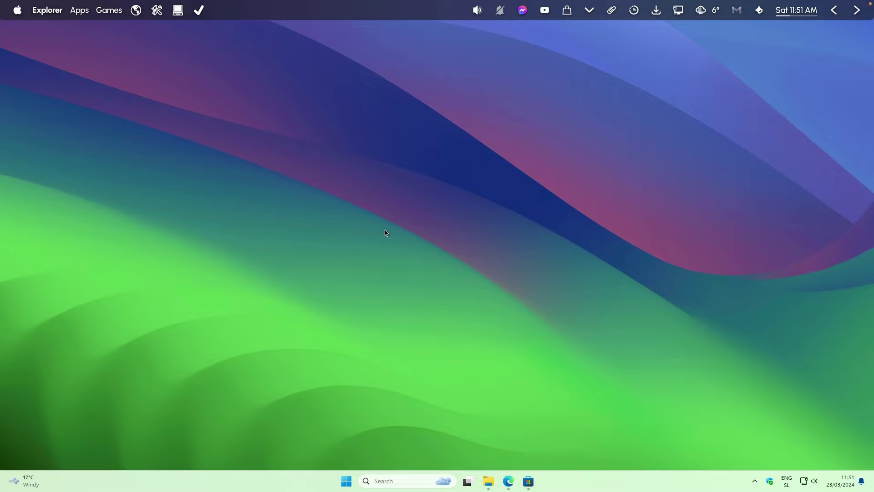
Download Monterey_1.0.2.rmskin from the MontereyRainmeter GitHub releases page in the browser and install the skin package.
left_click(508, 481)
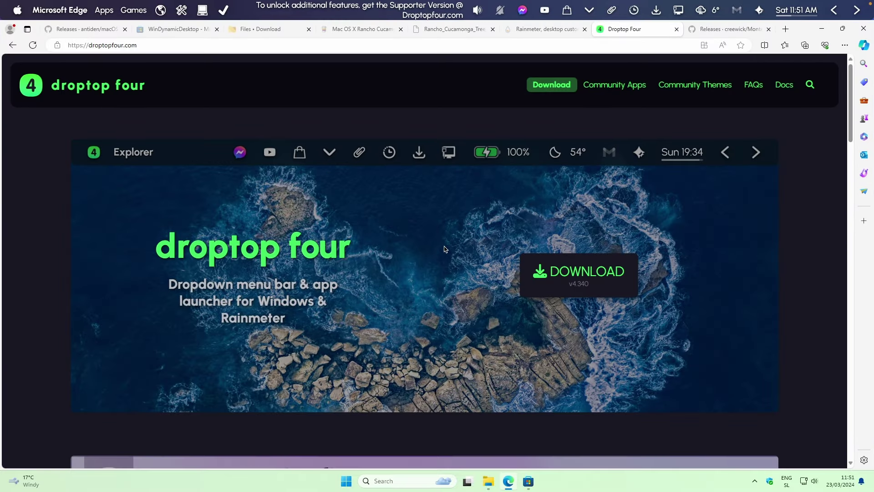
left_click(730, 30)
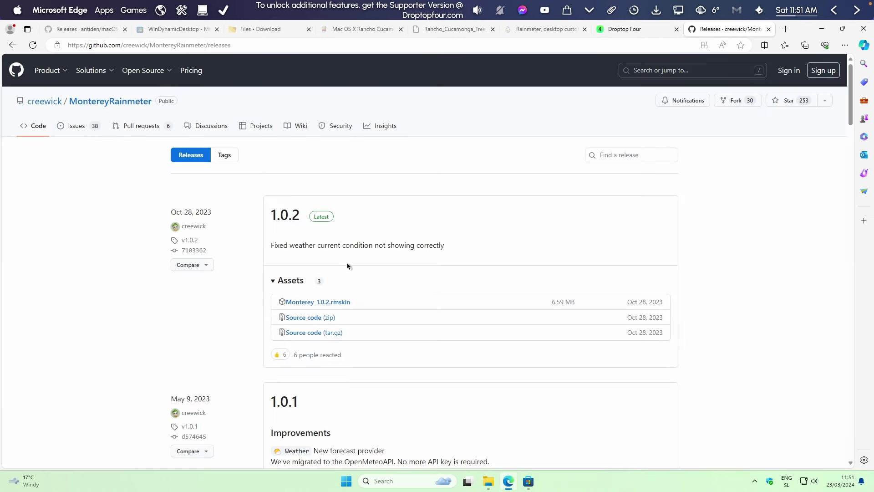
left_click(346, 302)
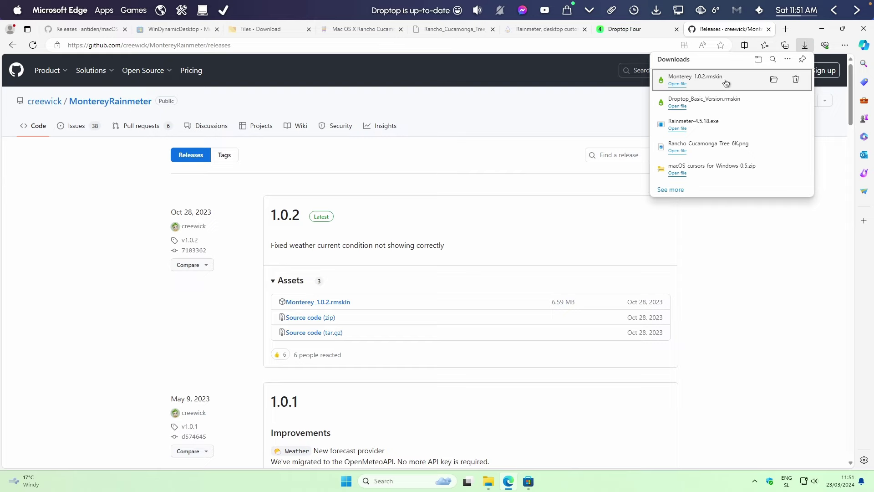
left_click(726, 82)
left_click(469, 334)
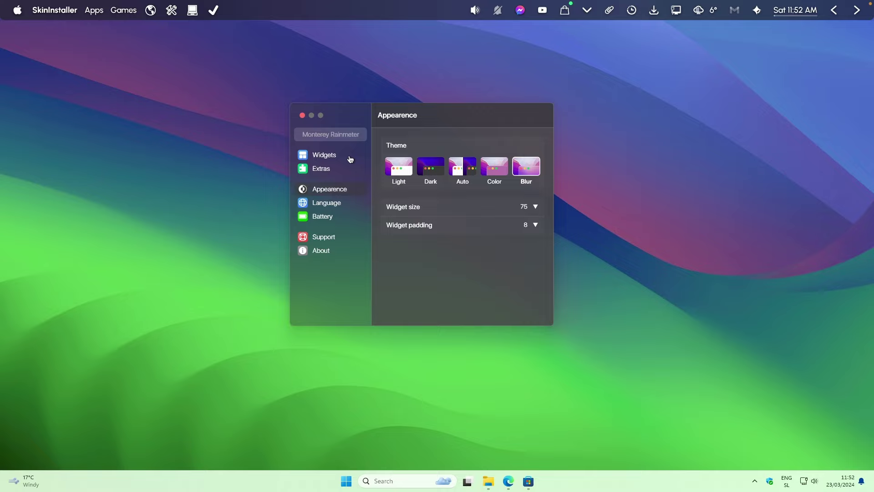
Turn on the Clock, Calendar, Weather and Notes widgets in Monterey Rainmeter, keeping the Blur theme, and close its settings.
left_click(351, 156)
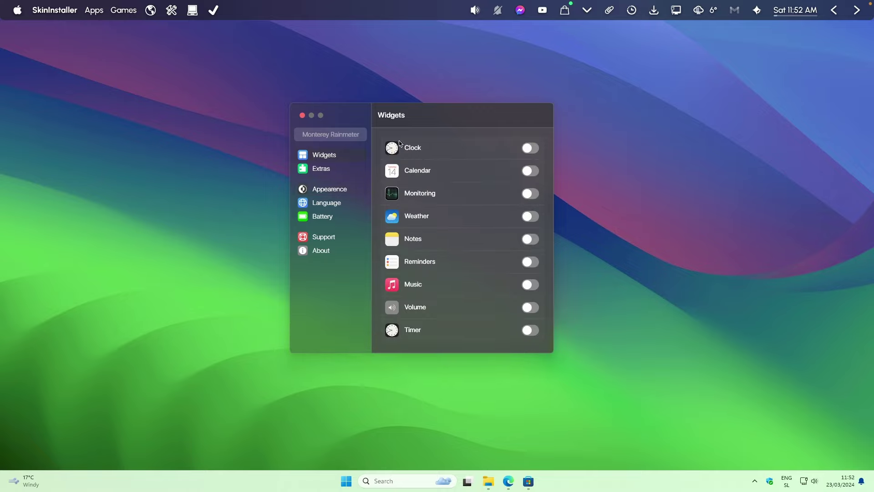
left_click(332, 192)
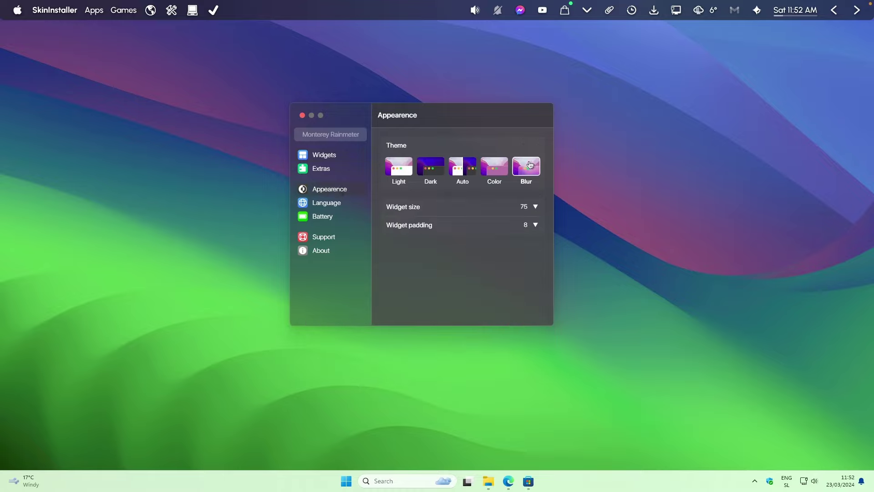
left_click(355, 156)
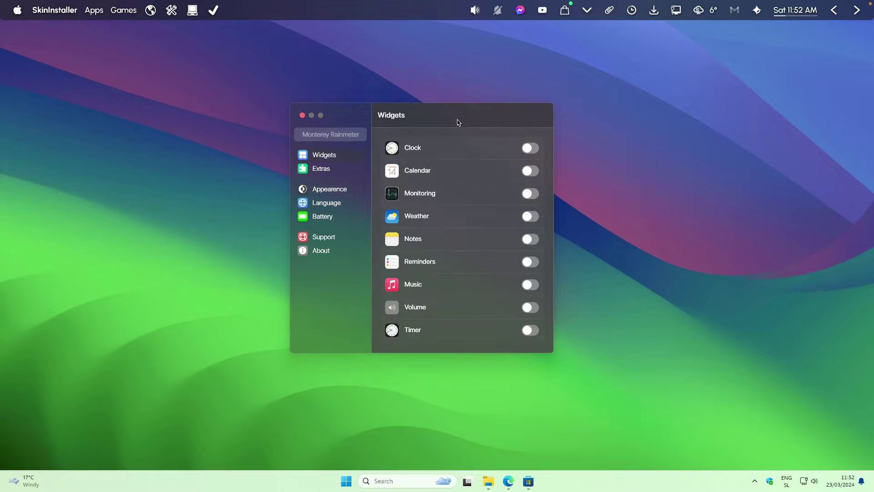
left_click(528, 150)
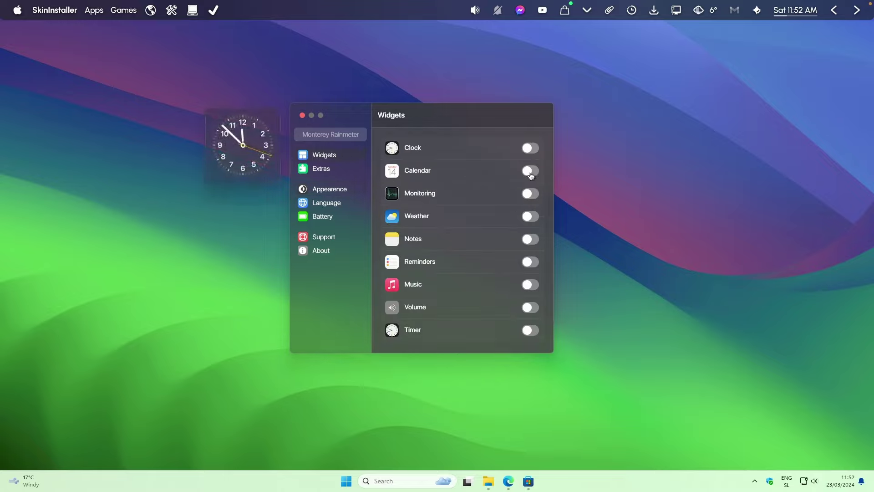
left_click(529, 172)
left_click(531, 217)
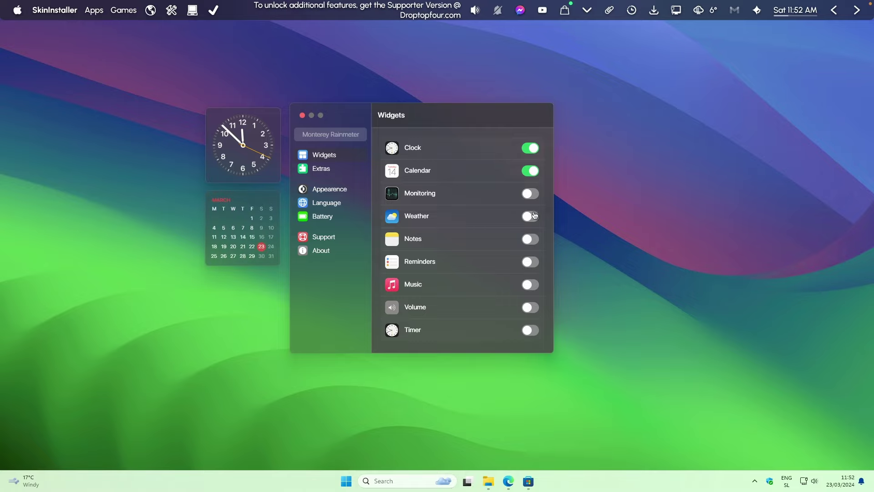
left_click(531, 243)
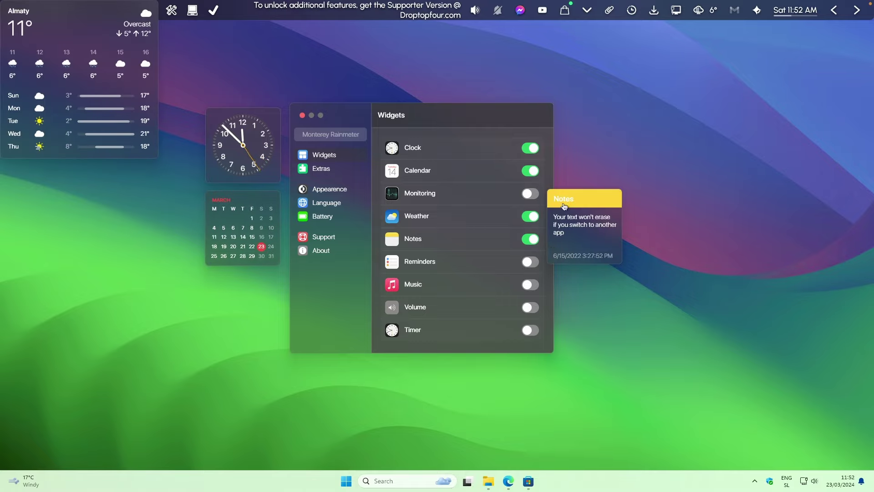
left_click(331, 114)
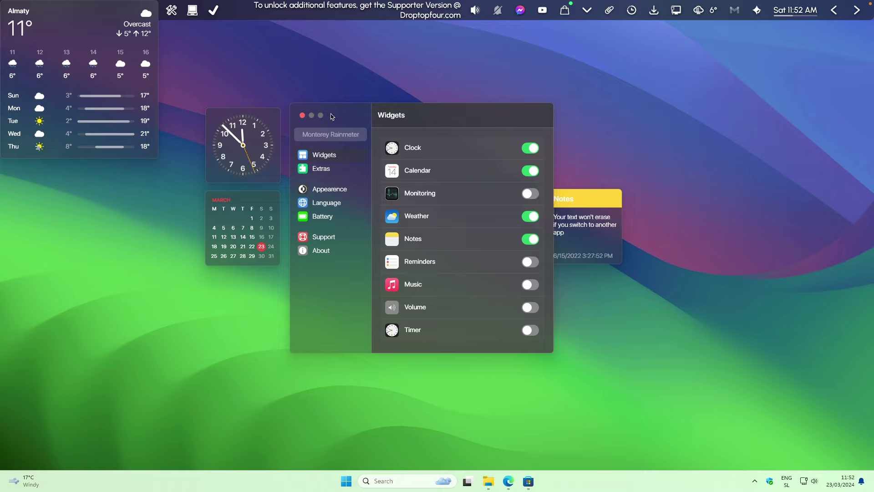
left_click(302, 115)
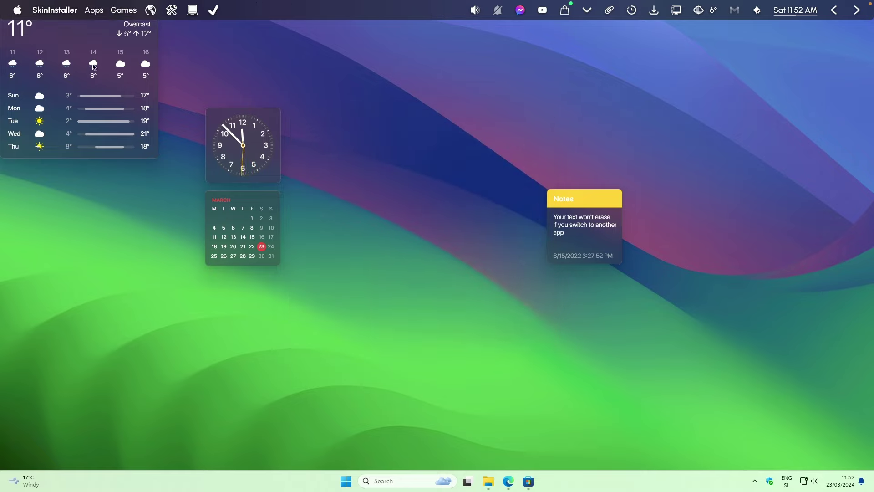
Set the Weather widget to Wide and tile it just below the menu bar with the Clock beside it and the Calendar beneath it.
left_click_drag(94, 58, 97, 100)
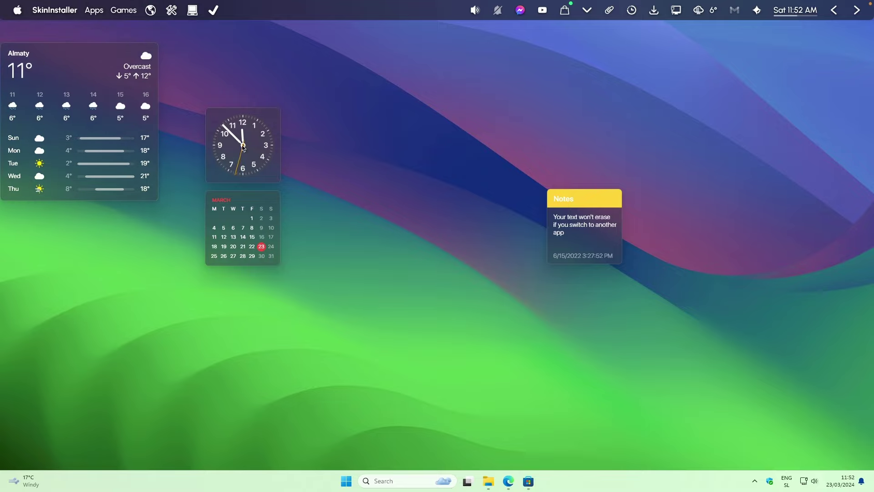
left_click_drag(244, 146, 280, 134)
left_click_drag(122, 96, 119, 73)
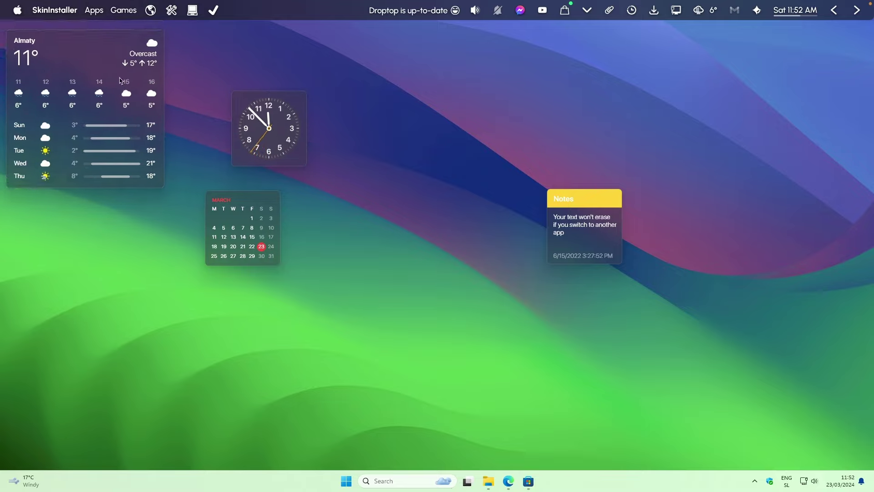
right_click(87, 61)
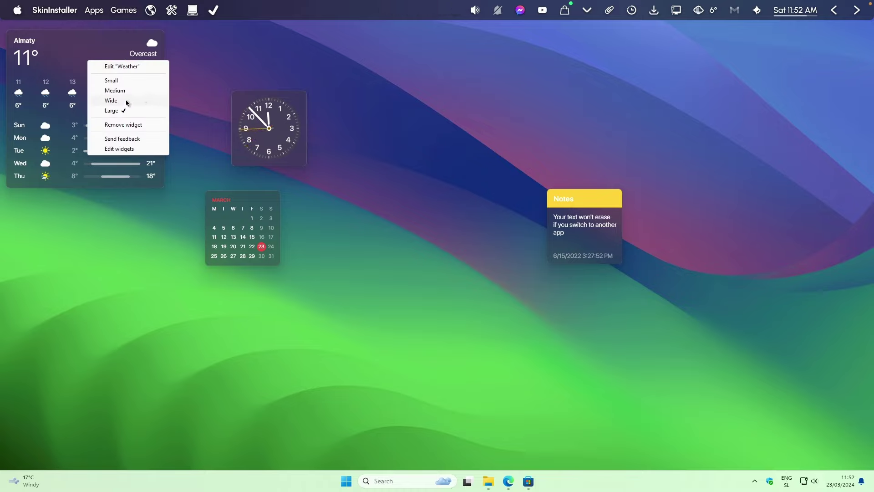
left_click(121, 101)
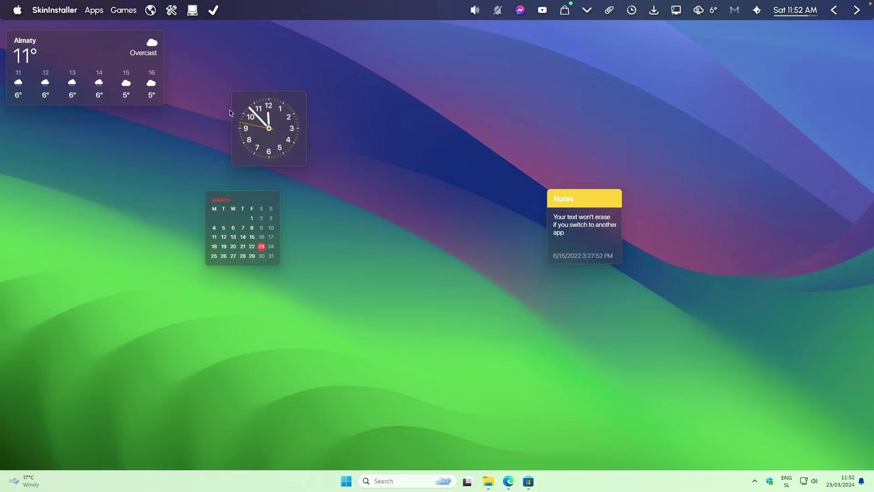
left_click_drag(269, 145, 211, 89)
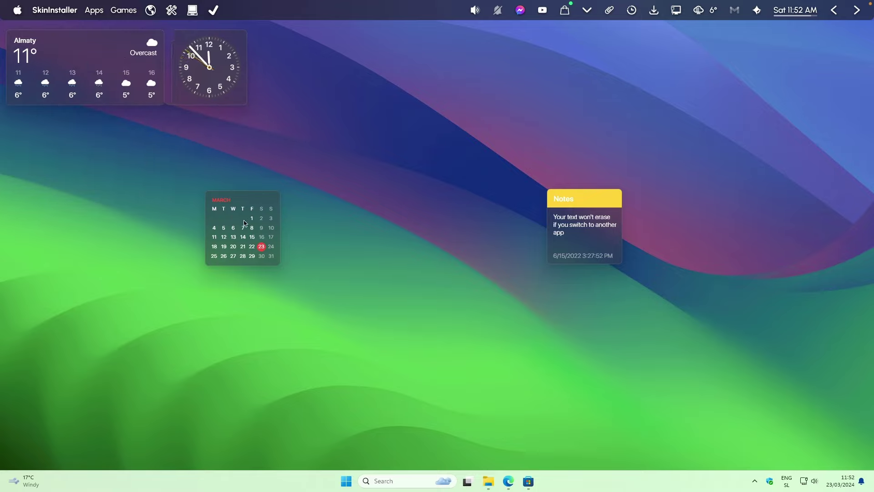
left_click_drag(243, 223, 38, 150)
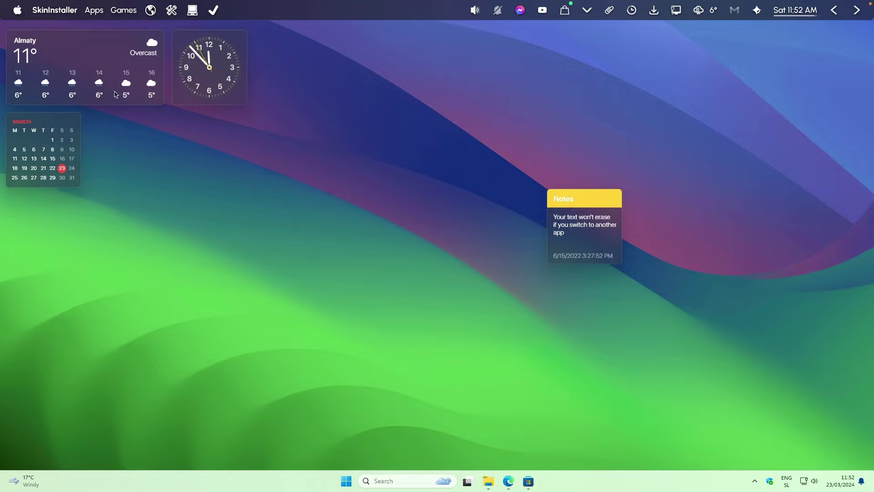
Set the Notes widget to the wide size and place it beside the Calendar, under the Weather and Clock widgets.
left_click_drag(584, 206, 307, 181)
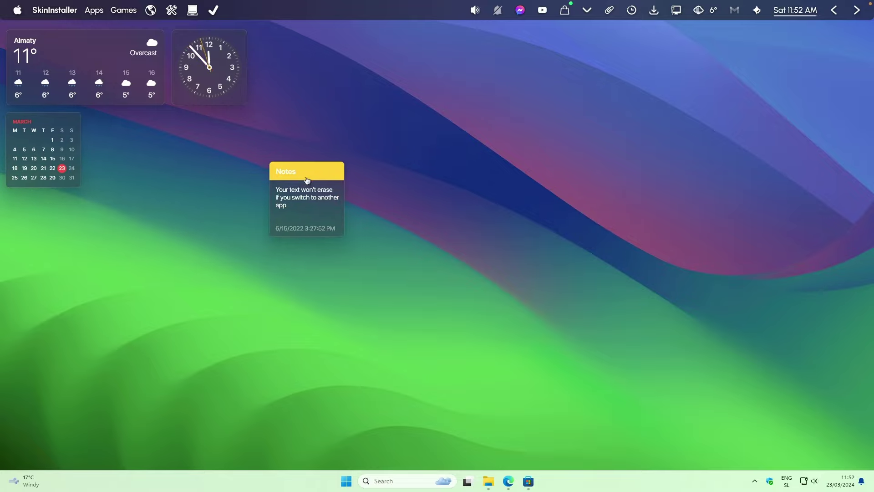
right_click(314, 187)
left_click(357, 227)
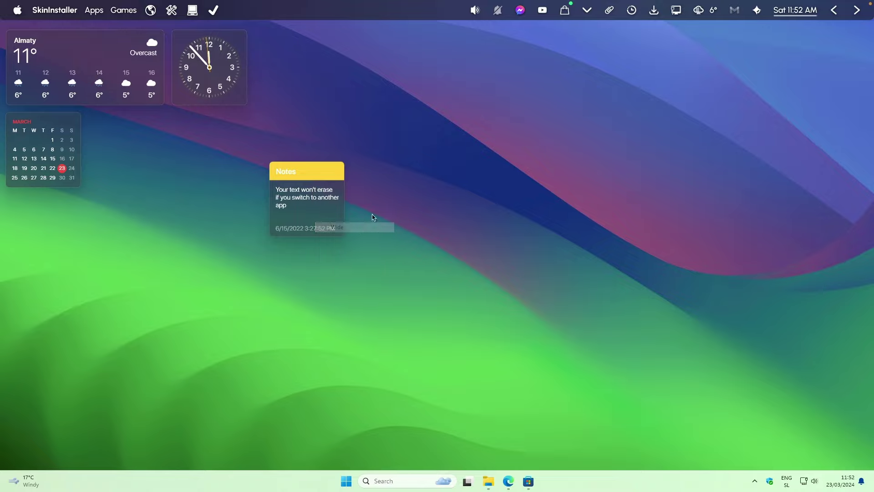
left_click_drag(350, 209, 175, 165)
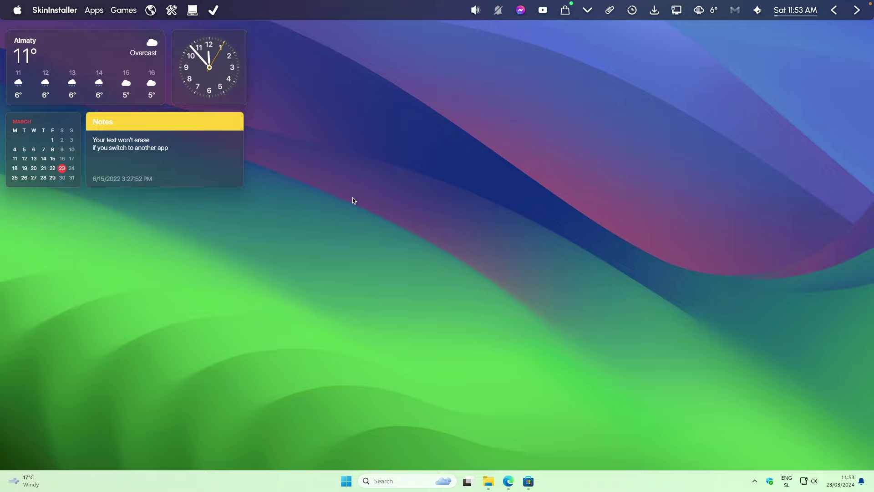
left_click(405, 193)
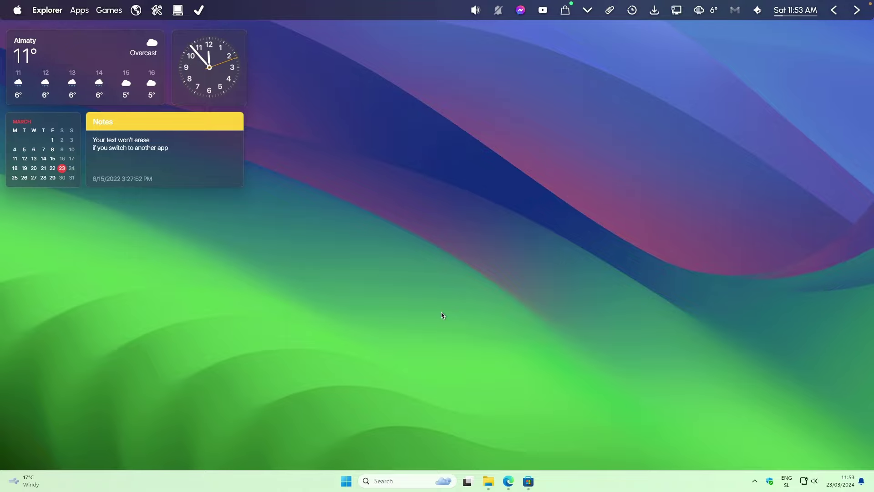
left_click(509, 482)
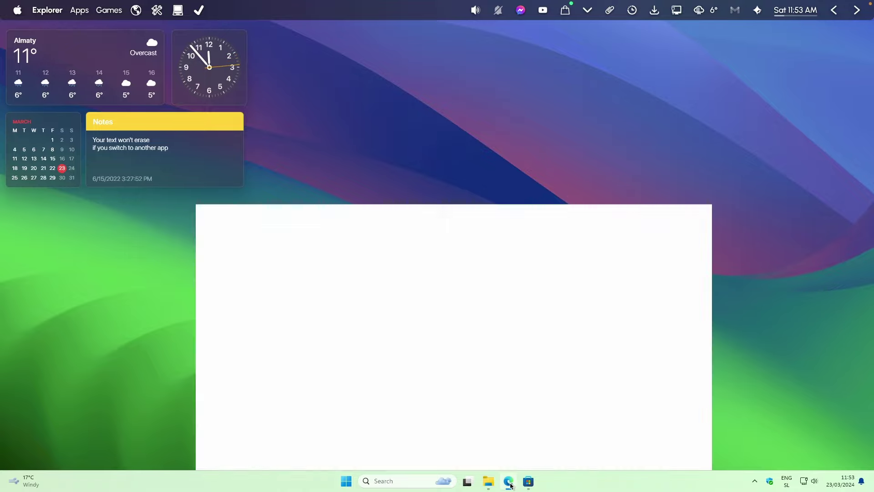
left_click(785, 29)
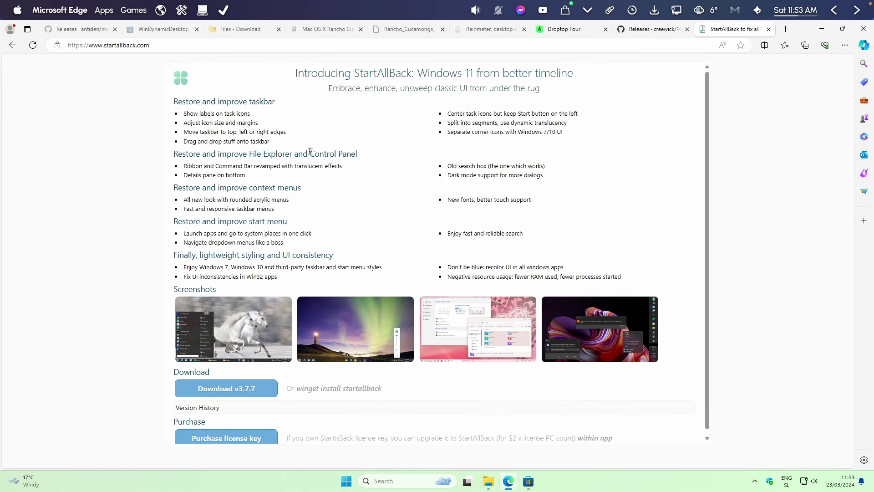
scroll(309, 151, "down", 1)
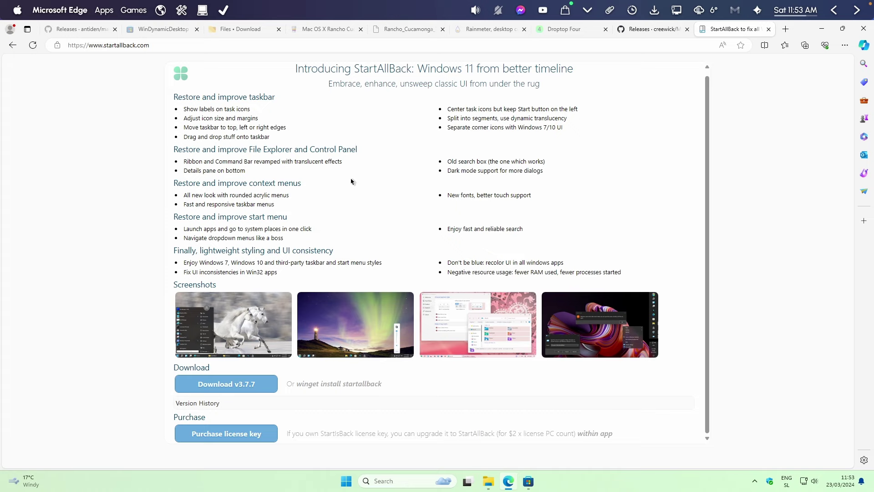
left_click(268, 432)
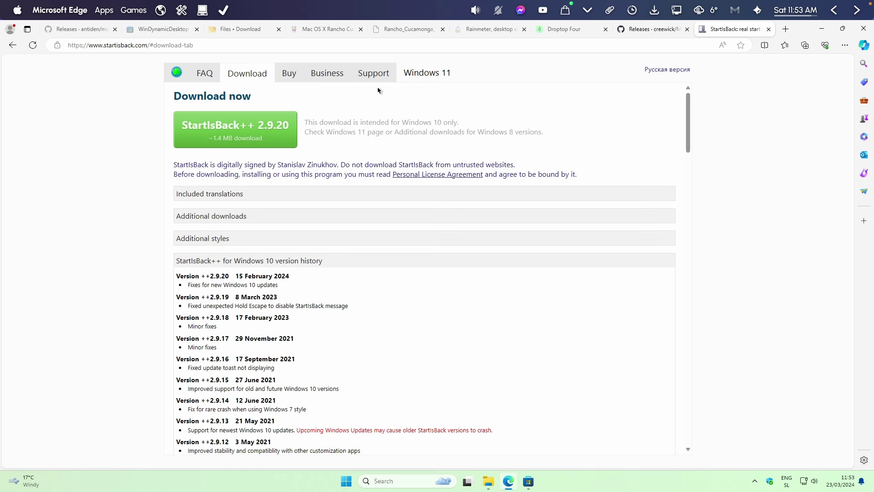
left_click(13, 45)
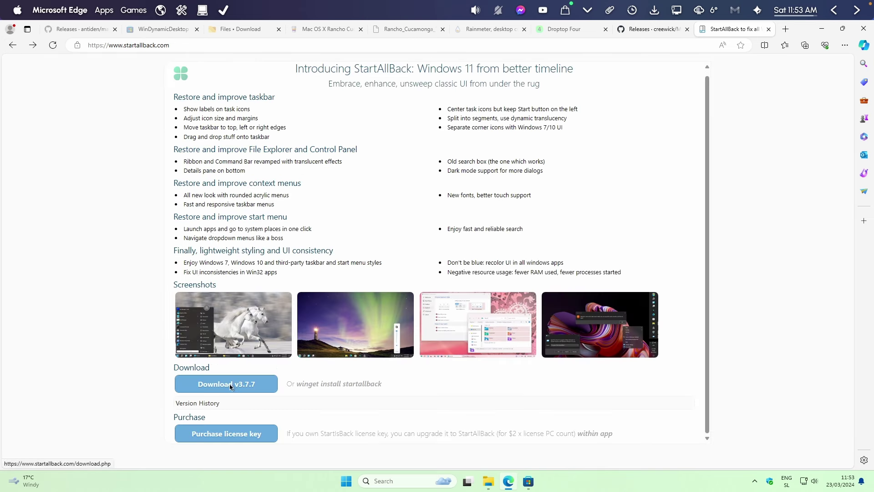
Download the StartAllBack v3.7.7 setup file and run it to install the program.
left_click(273, 382)
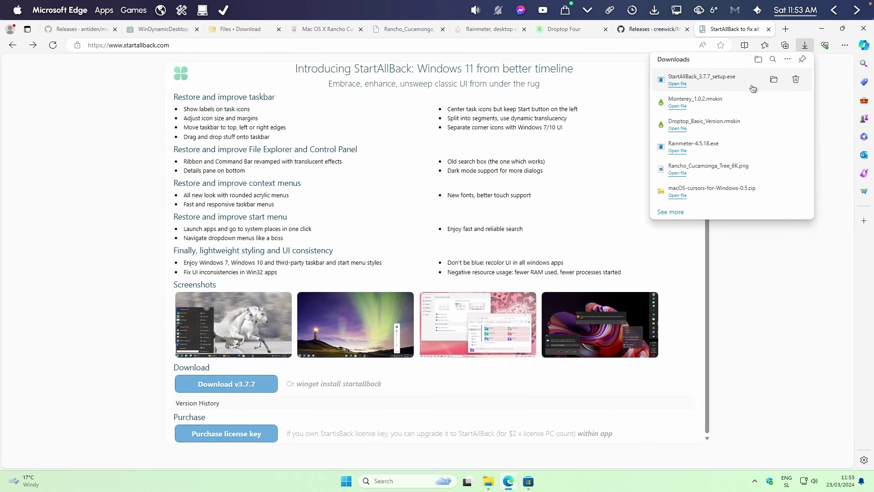
left_click(731, 85)
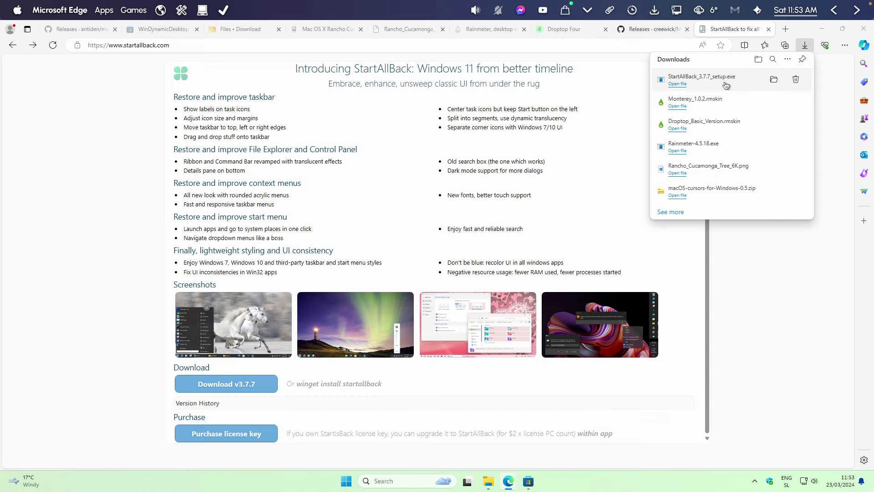
left_click(415, 257)
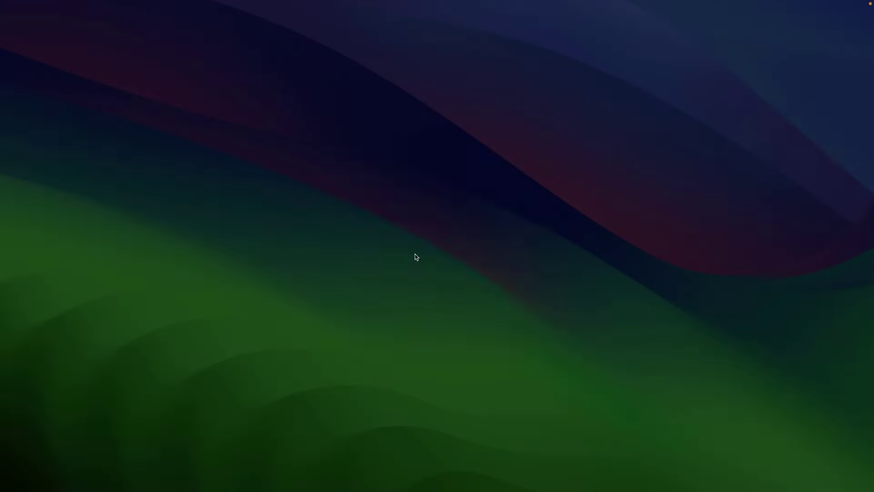
left_click(484, 316)
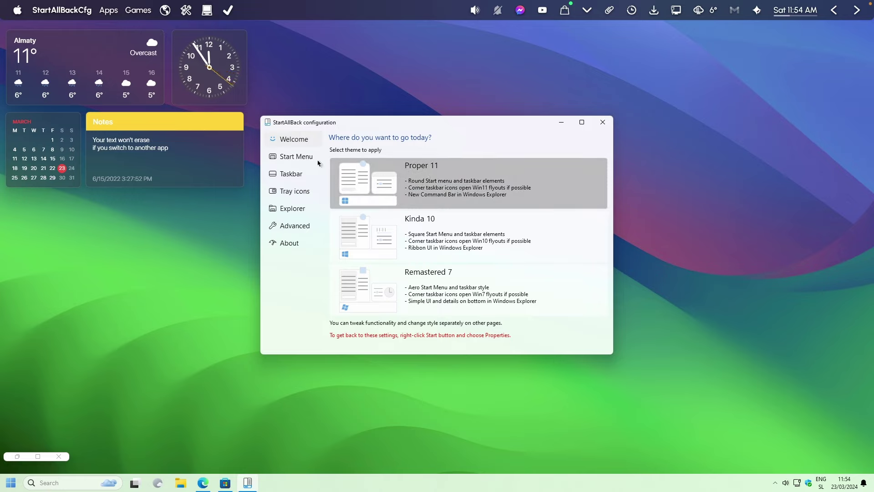
Enable centered task icons in StartAllBack's taskbar settings, grouped together with the start button.
left_click(303, 179)
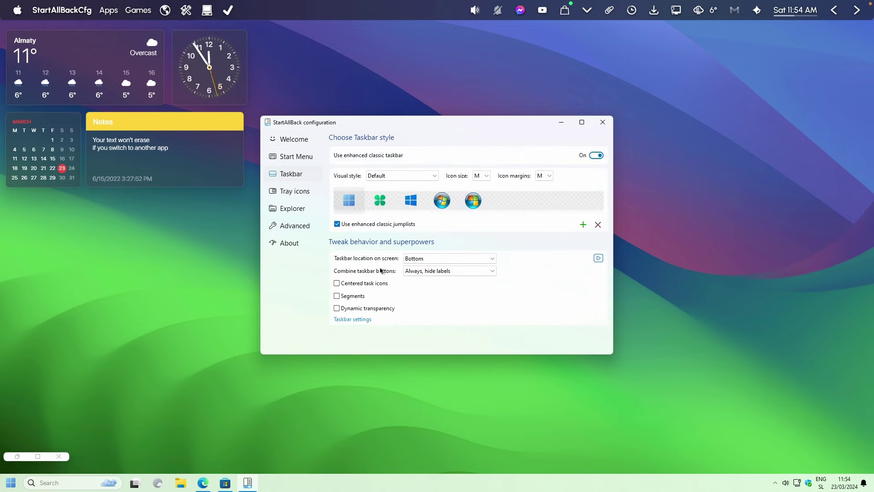
left_click(360, 283)
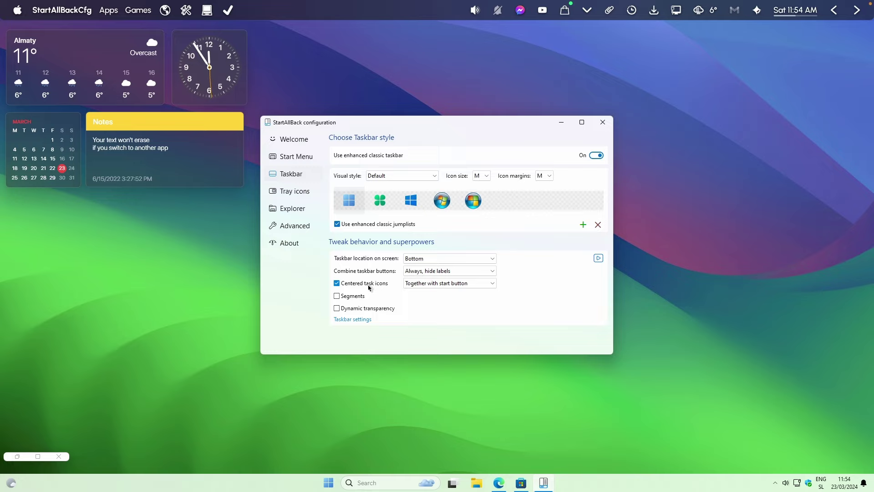
left_click(416, 285)
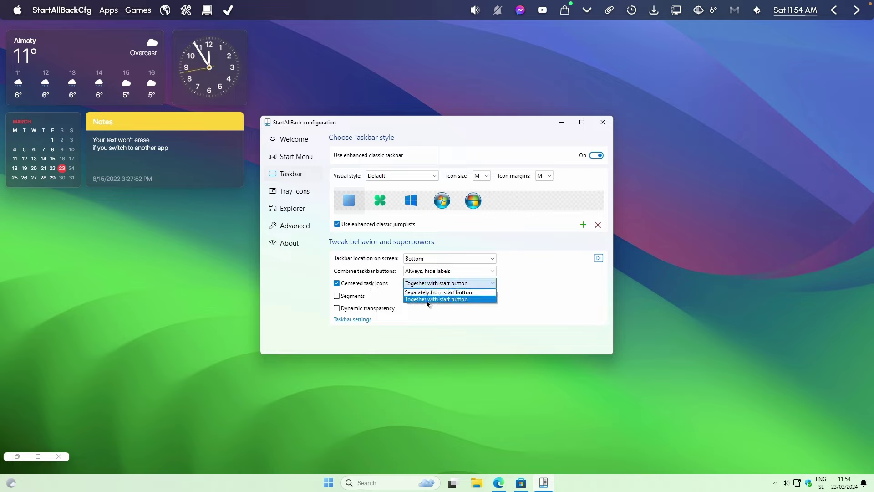
left_click(444, 300)
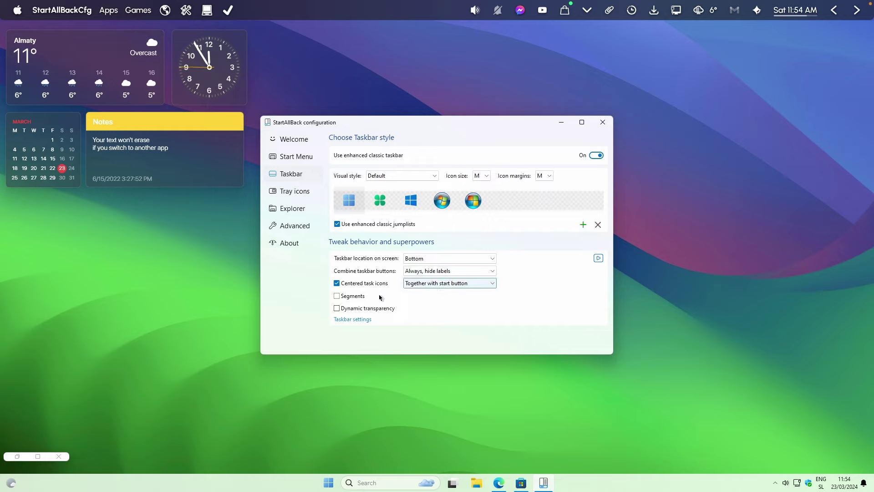
Enable taskbar segments with just the central segment plus dynamic transparency, and close the StartAllBack configuration and the leftover minimized window.
left_click(359, 299)
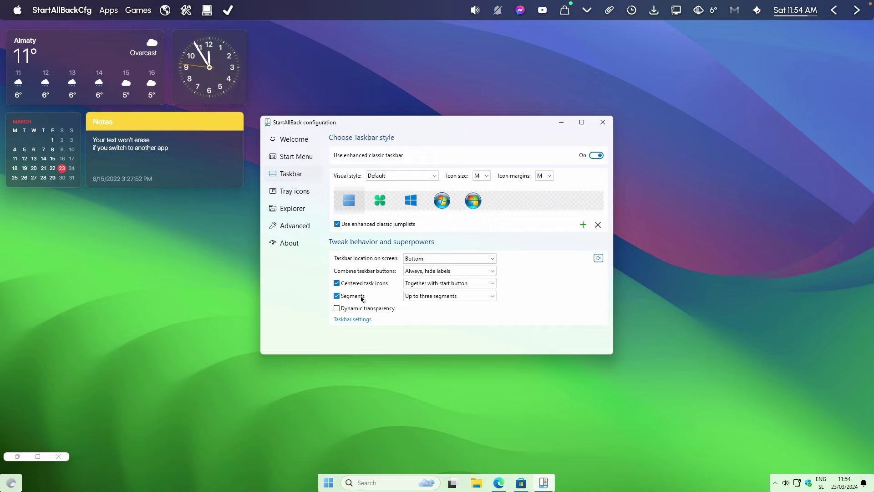
left_click(407, 297)
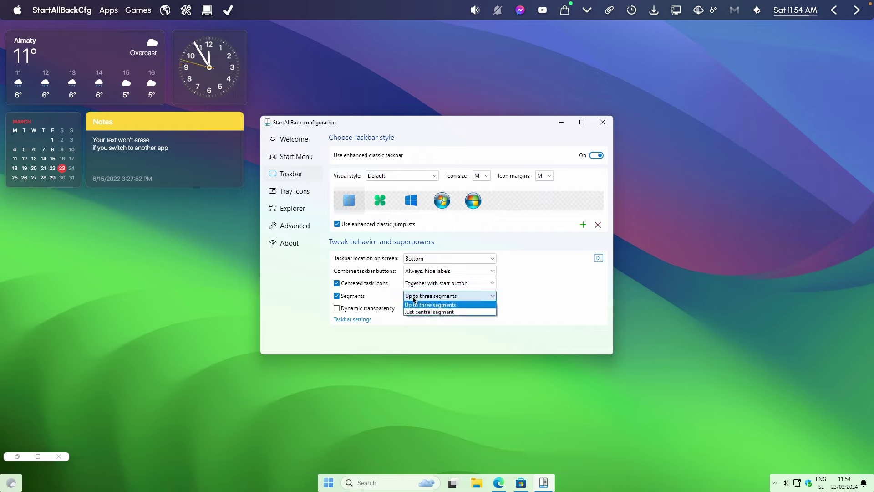
left_click(433, 313)
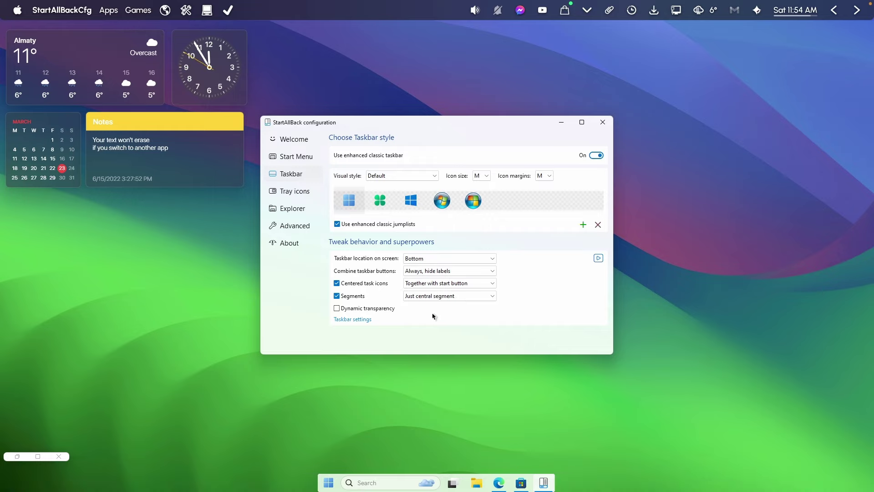
left_click(378, 309)
left_click(603, 122)
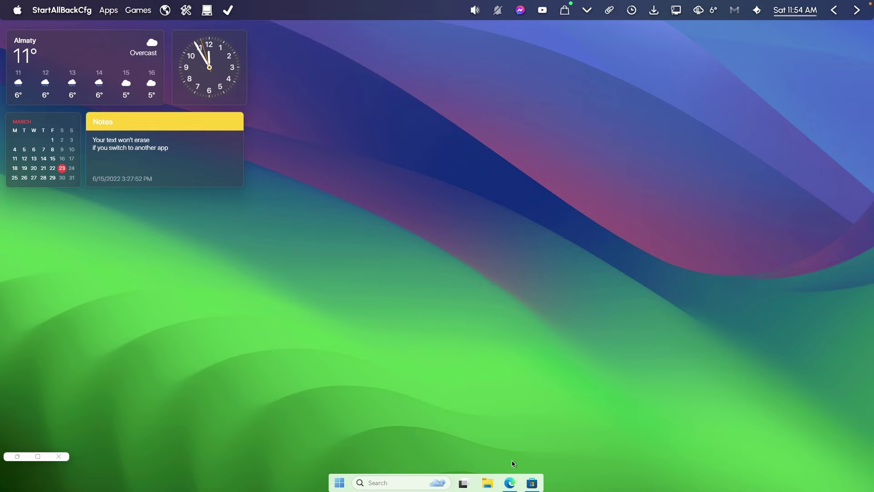
left_click(61, 457)
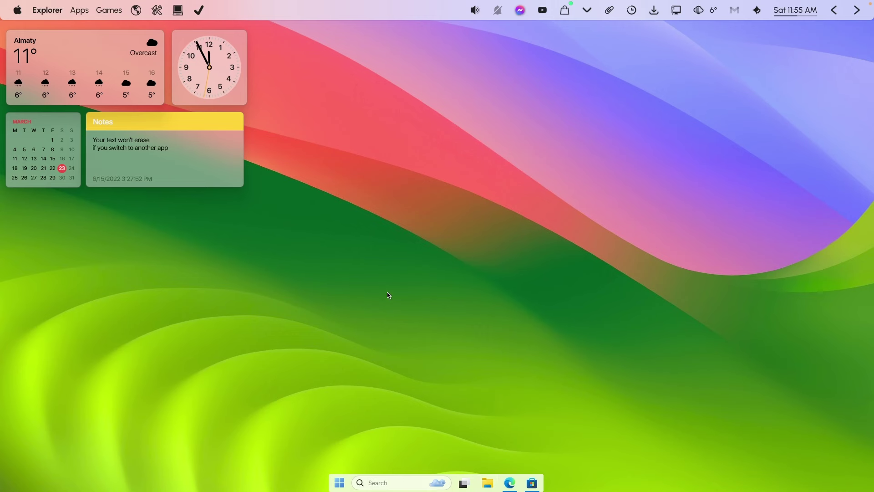
Open File Explorer at This PC, reposition its window to view its current look, and close it.
key("super+e")
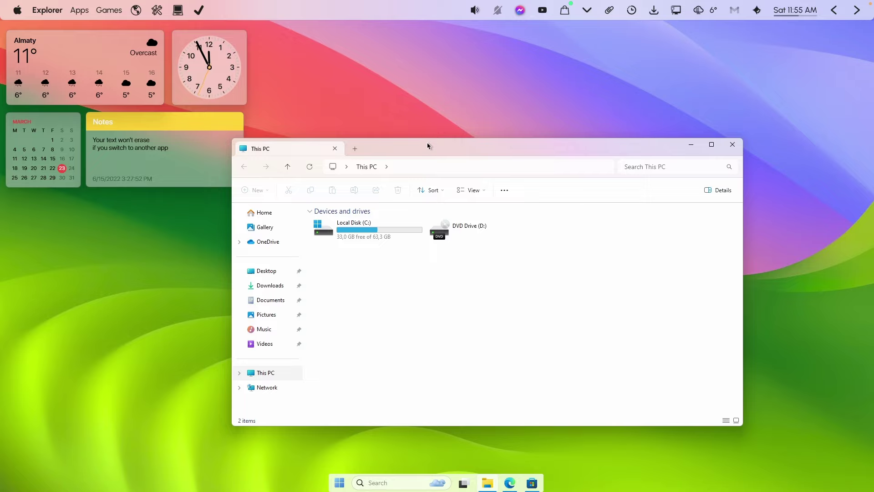
left_click_drag(428, 145, 401, 132)
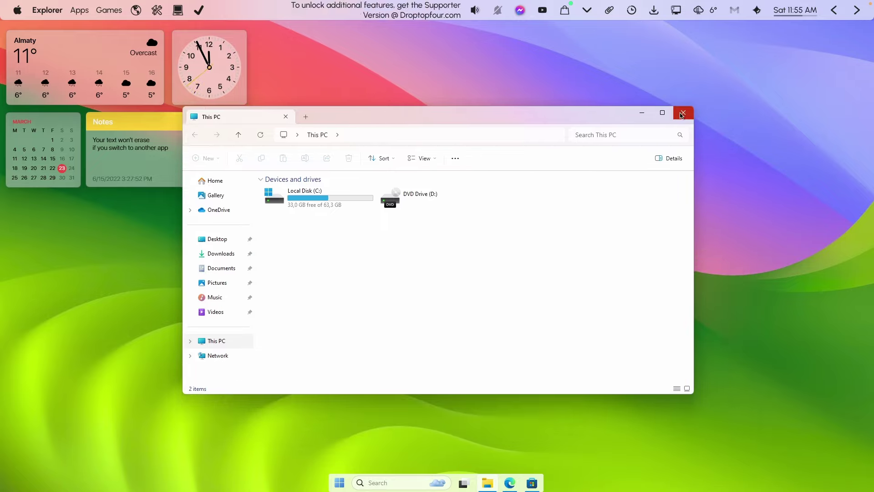
left_click(683, 113)
Download the Files classic installer from files.community in Edge, and install Files with launching enabled when the install completes.
left_click(508, 485)
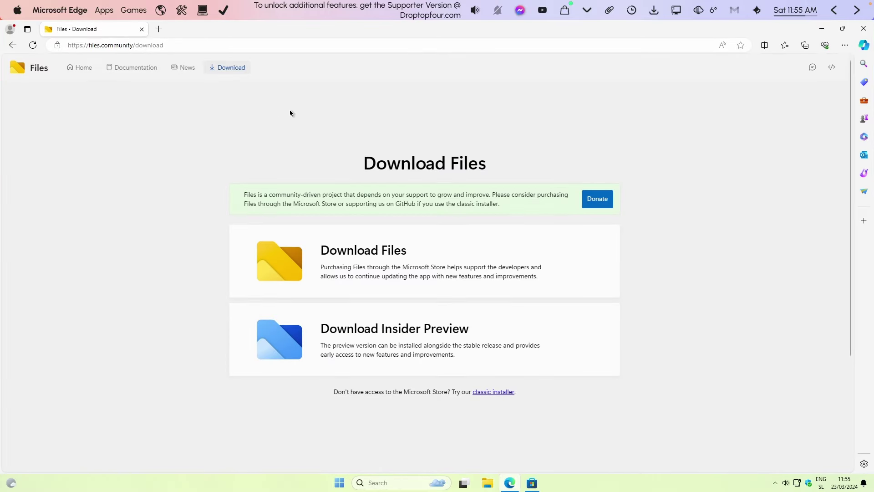
left_click(496, 393)
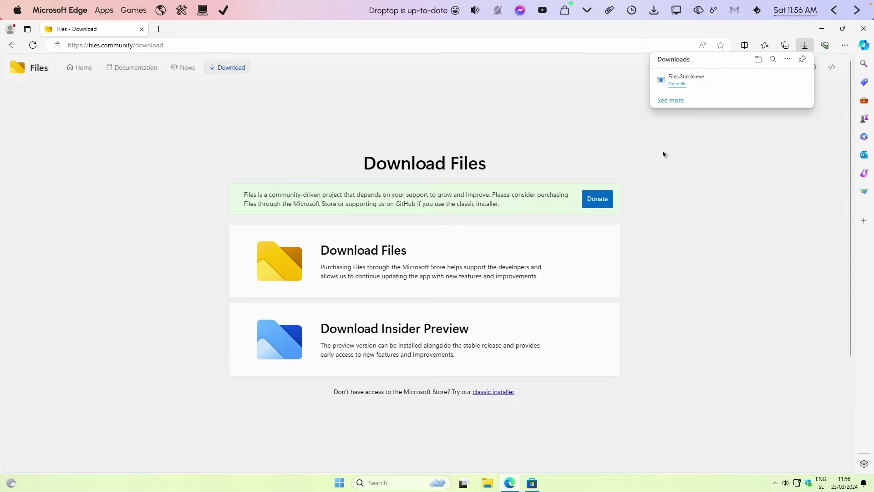
left_click(686, 77)
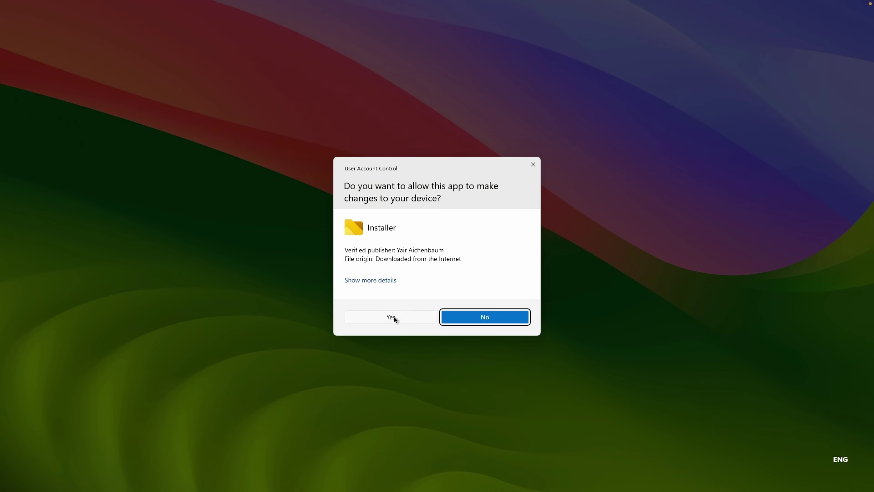
left_click(392, 317)
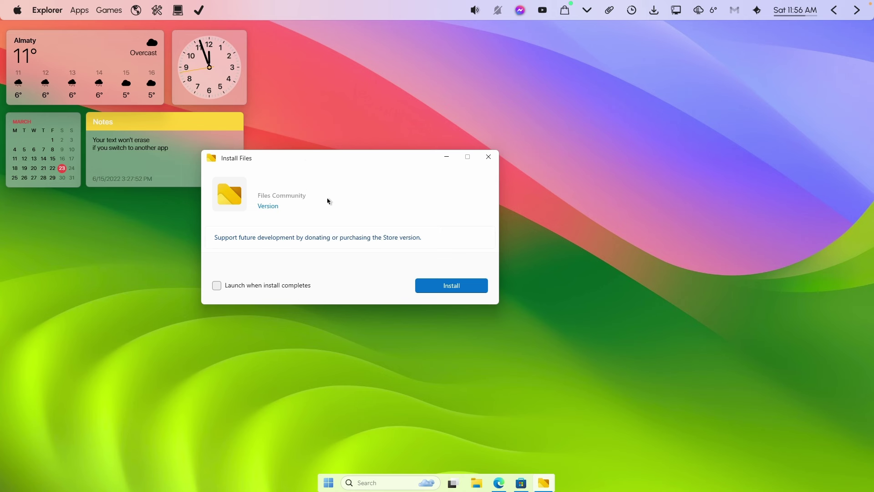
left_click(262, 286)
left_click(451, 286)
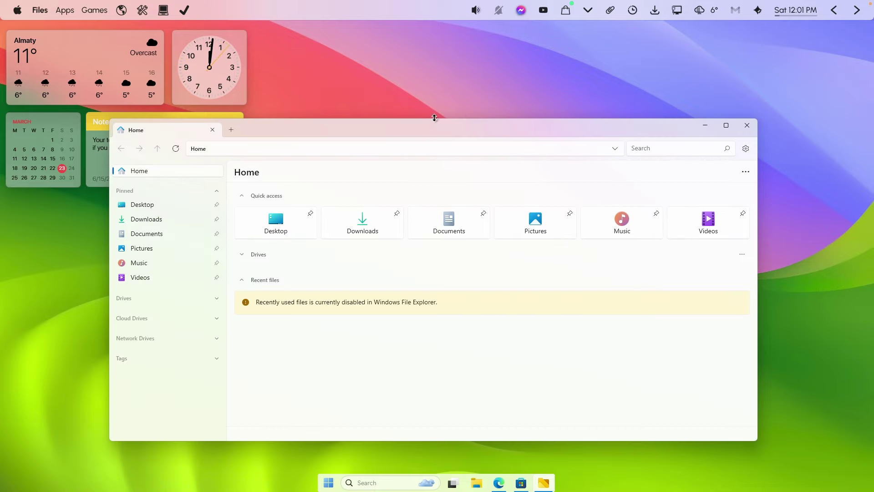
Try setting Files as the default file manager in its advanced settings, refuse the Registry Editor permission, and close the settings.
left_click(746, 149)
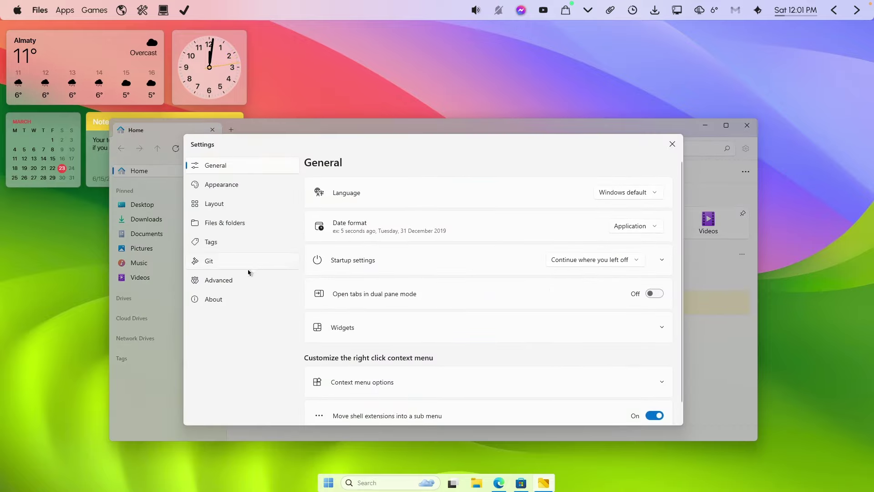
left_click(246, 281)
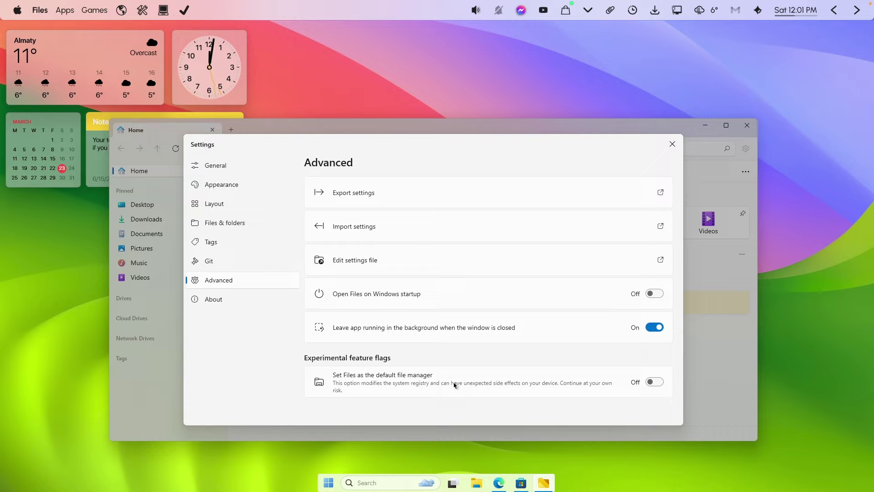
left_click(652, 382)
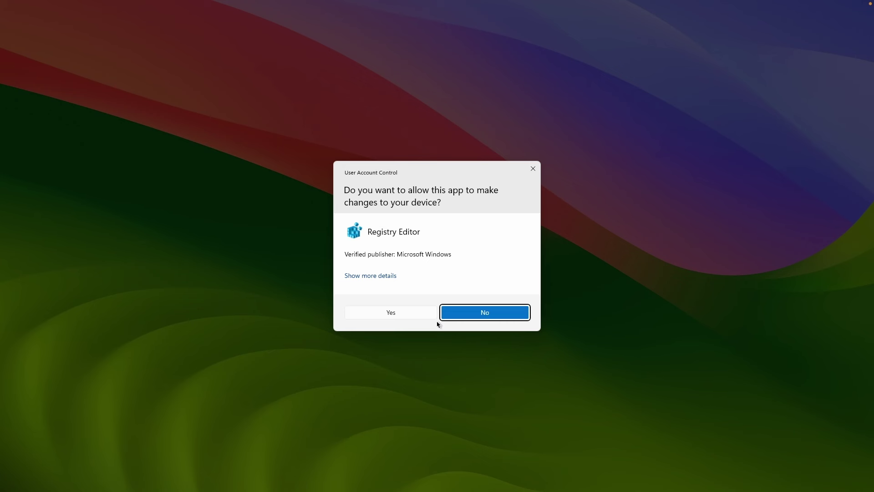
left_click(481, 318)
left_click(672, 144)
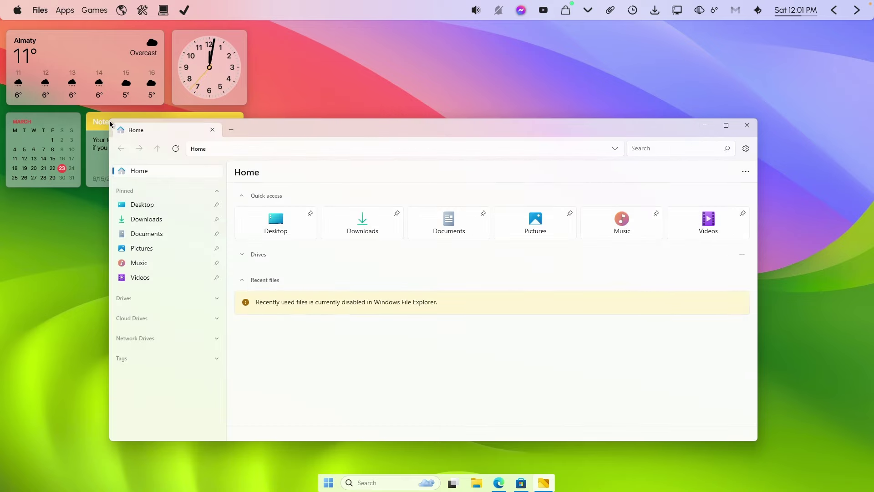
Shrink the Files window and move it beside the desktop widgets so that it no longer covers them.
left_click_drag(108, 118, 189, 147)
left_click_drag(367, 159, 468, 125)
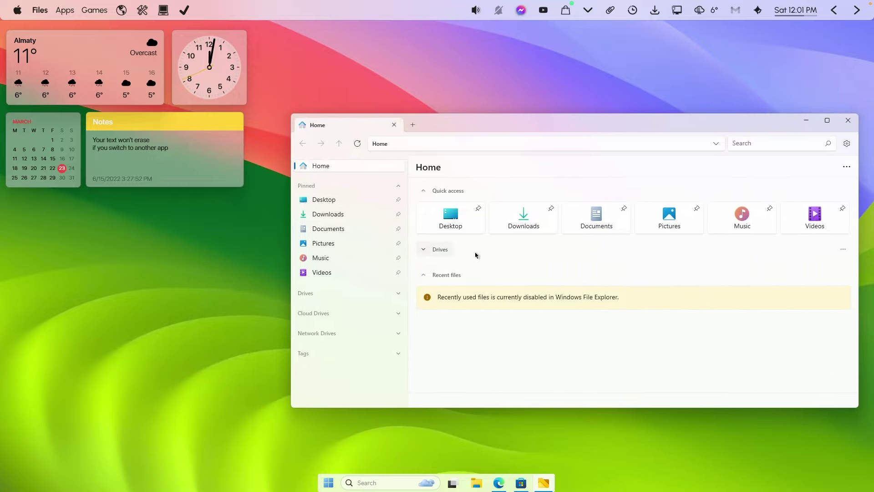